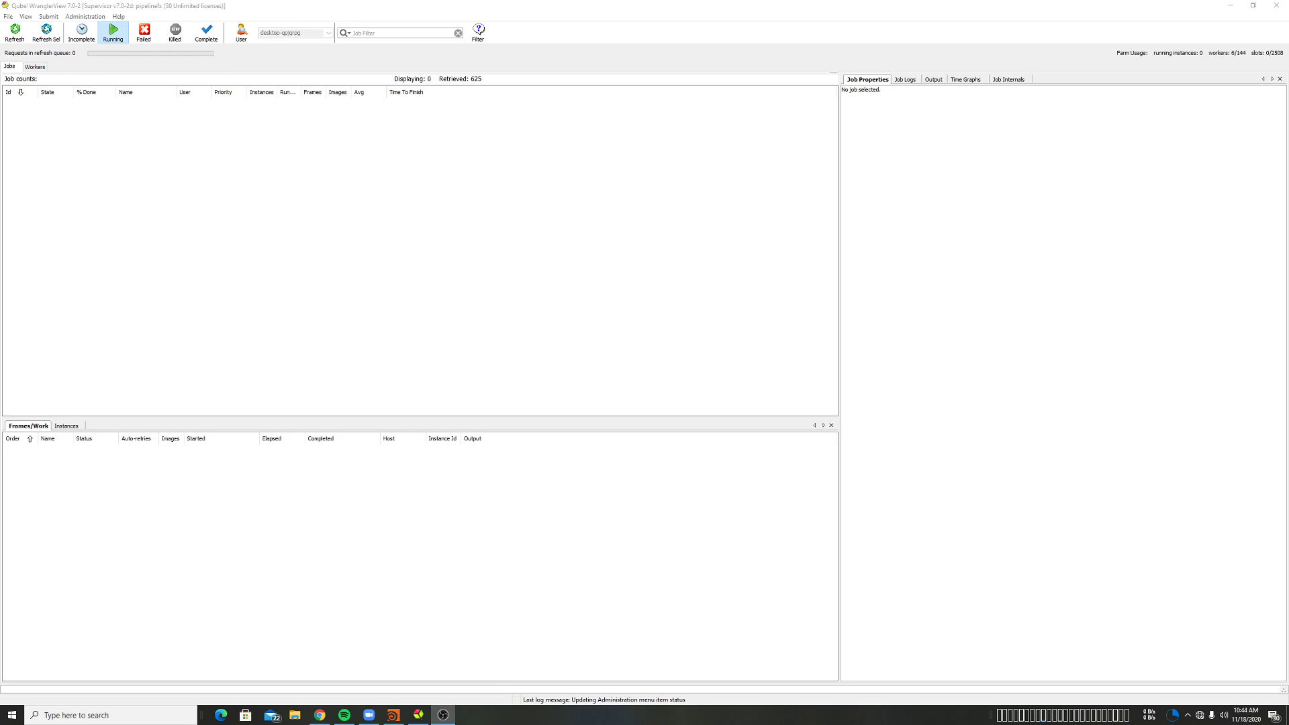
Start a Houdini (hscript render) job submission and submit it with its prefilled parameters.
click(49, 16)
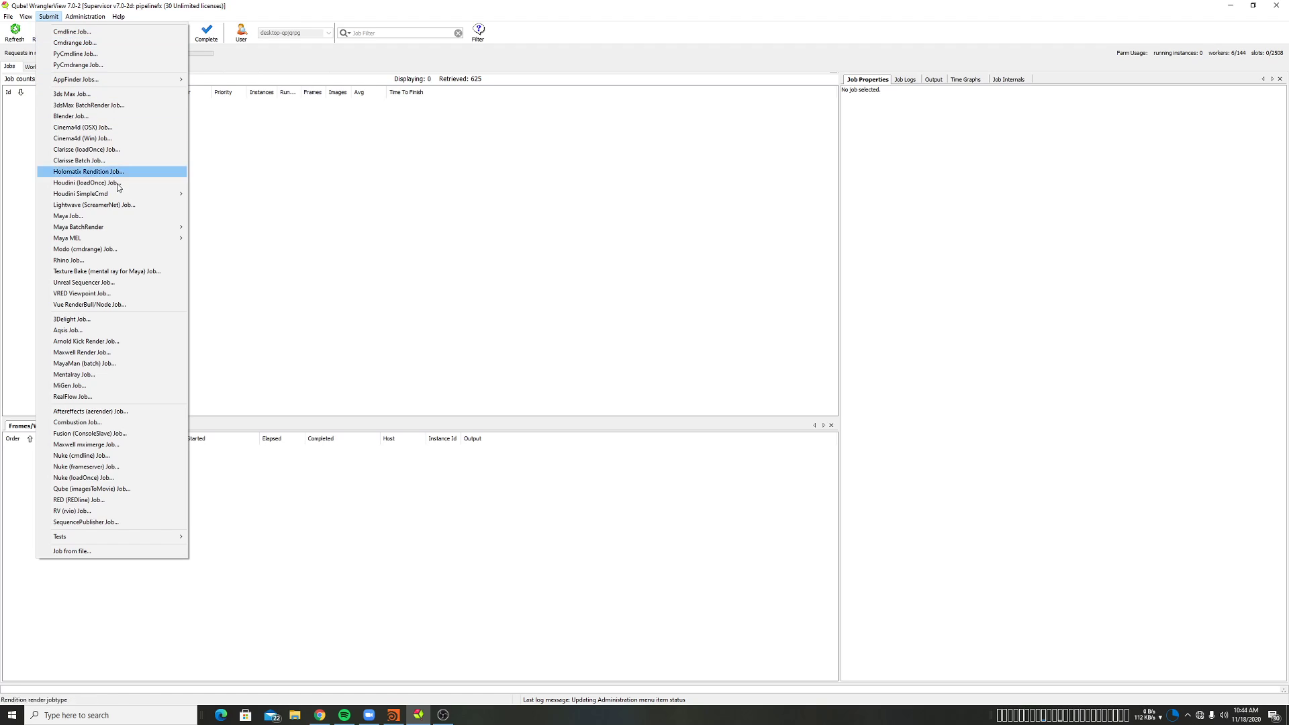
mouse_move(112, 193)
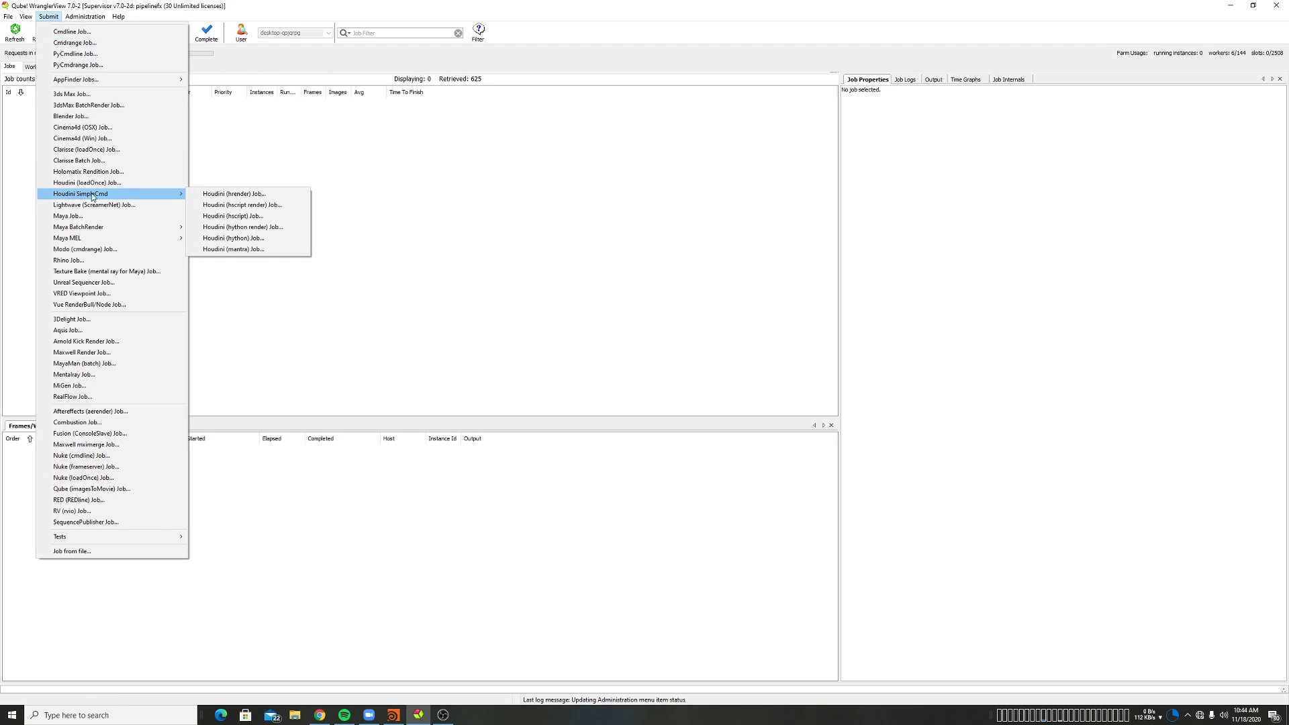
click(229, 209)
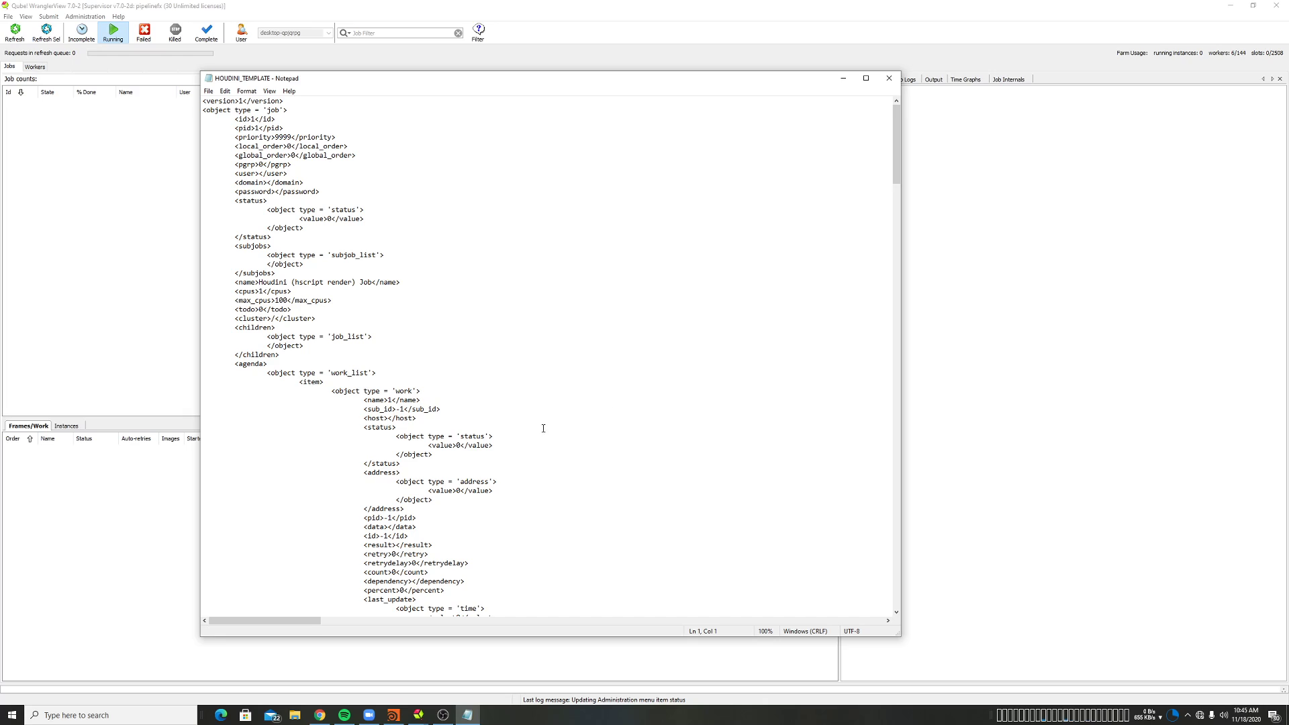
click(885, 87)
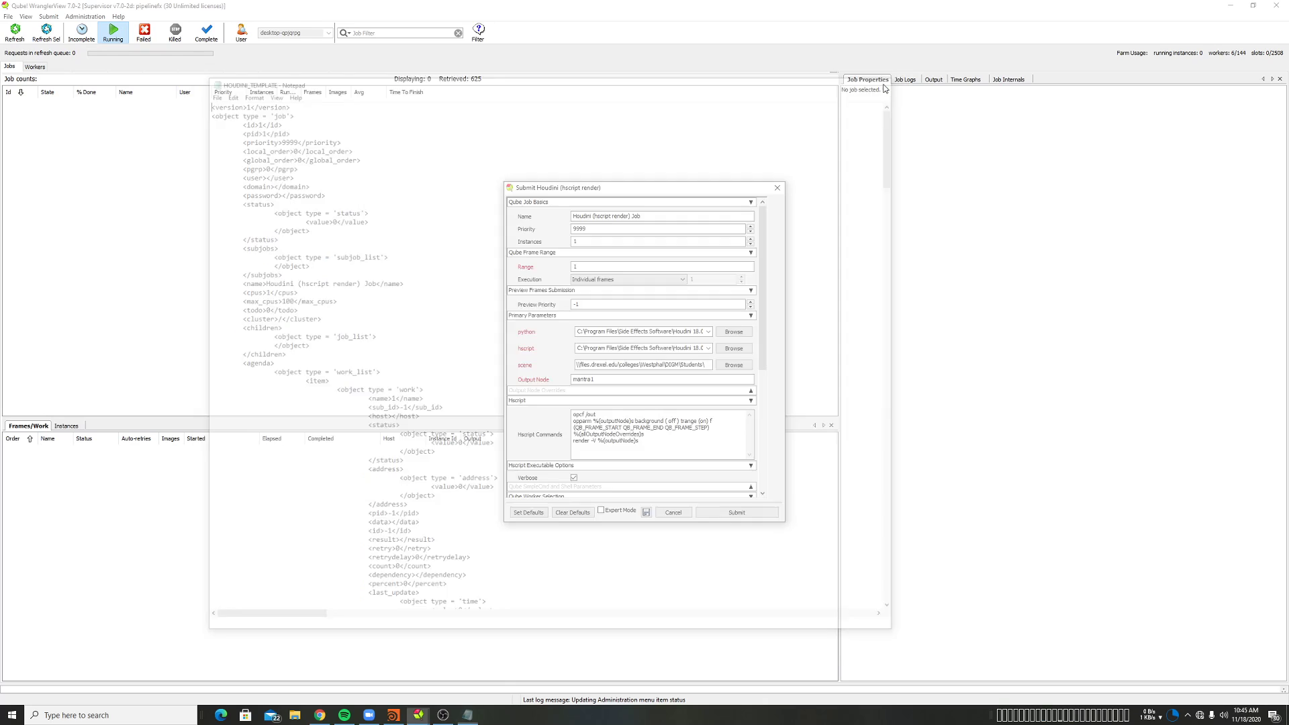
click(603, 332)
click(602, 332)
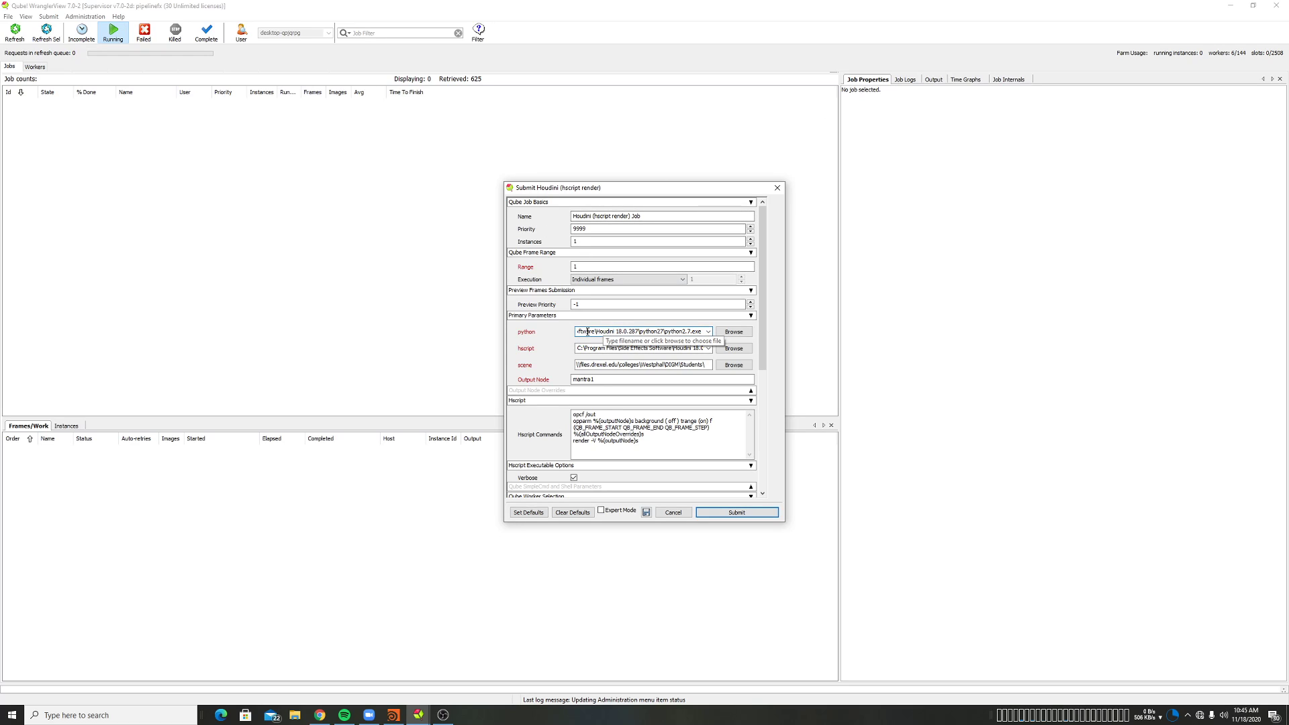
key(Return)
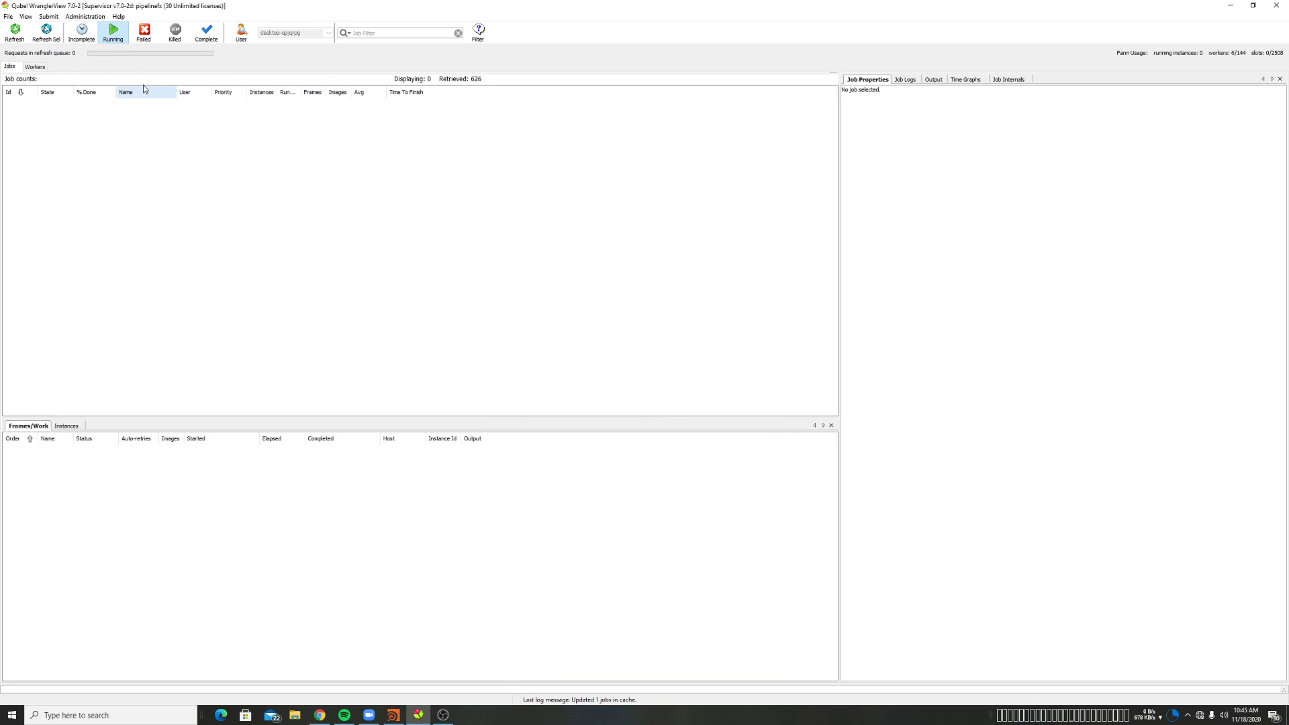
Open a new Houdini (hscript render) job submission and clear its python path.
click(49, 16)
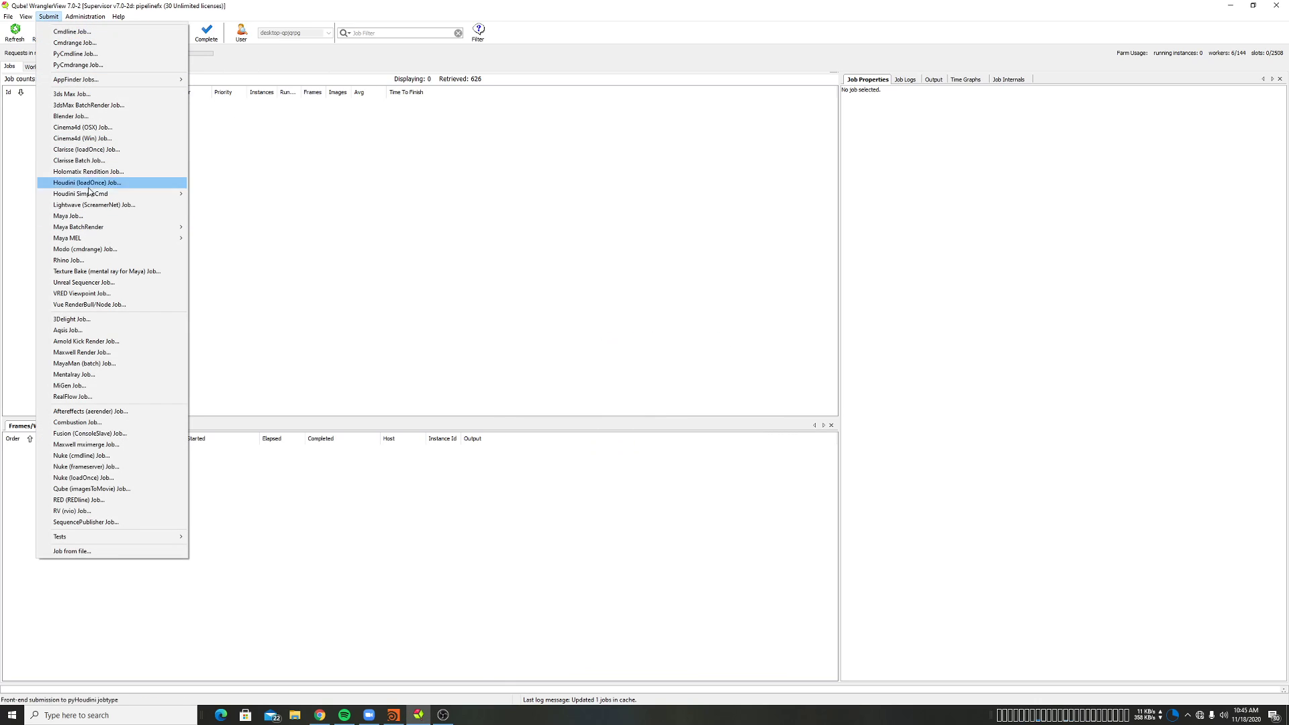
mouse_move(95, 193)
click(222, 202)
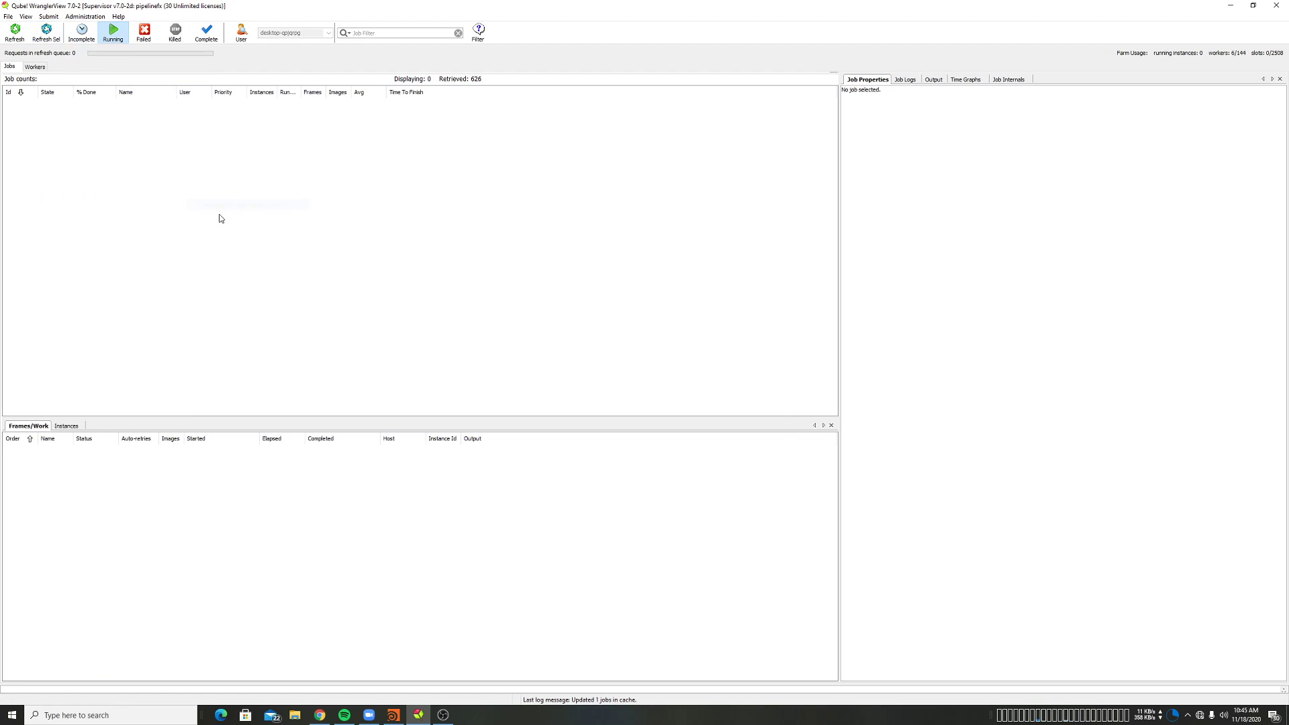
double_click(680, 332)
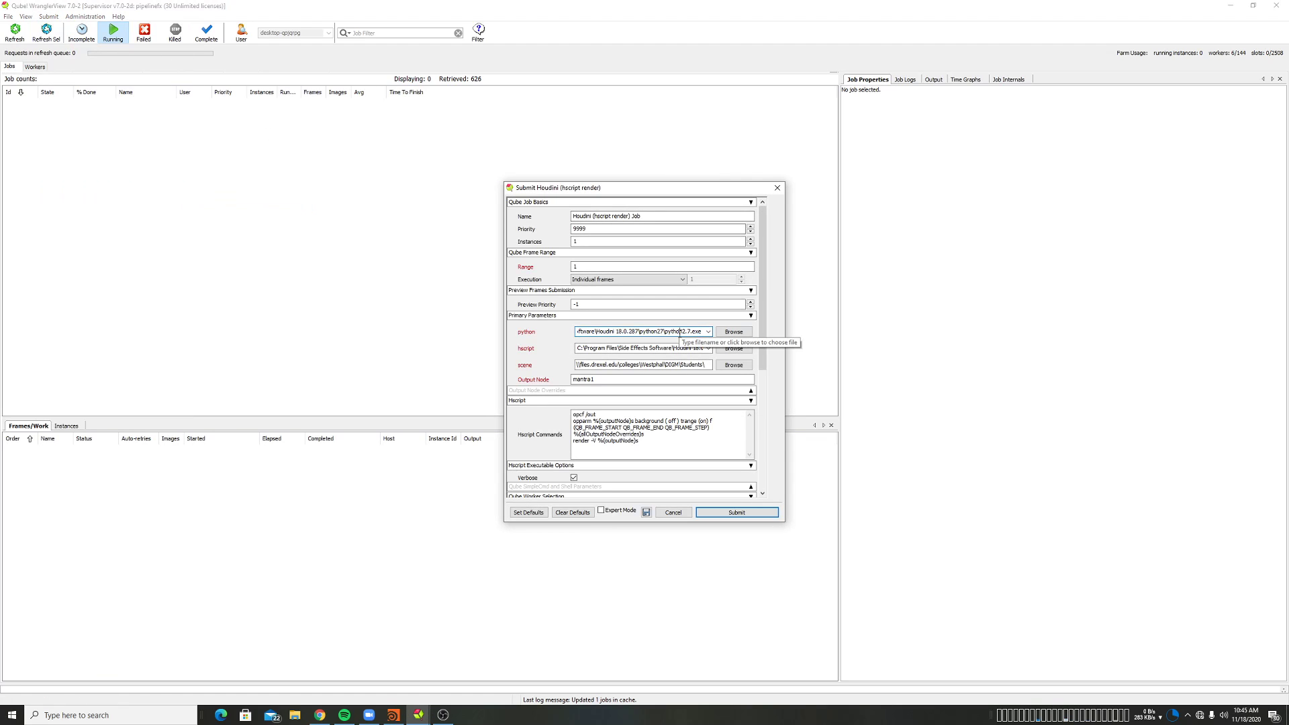
double_click(679, 334)
key(BackSpace)
key(BackSpace)
key(BackSpace)
key(BackSpace)
key(BackSpace)
key(BackSpace)
key(BackSpace)
key(BackSpace)
key(BackSpace)
key(BackSpace)
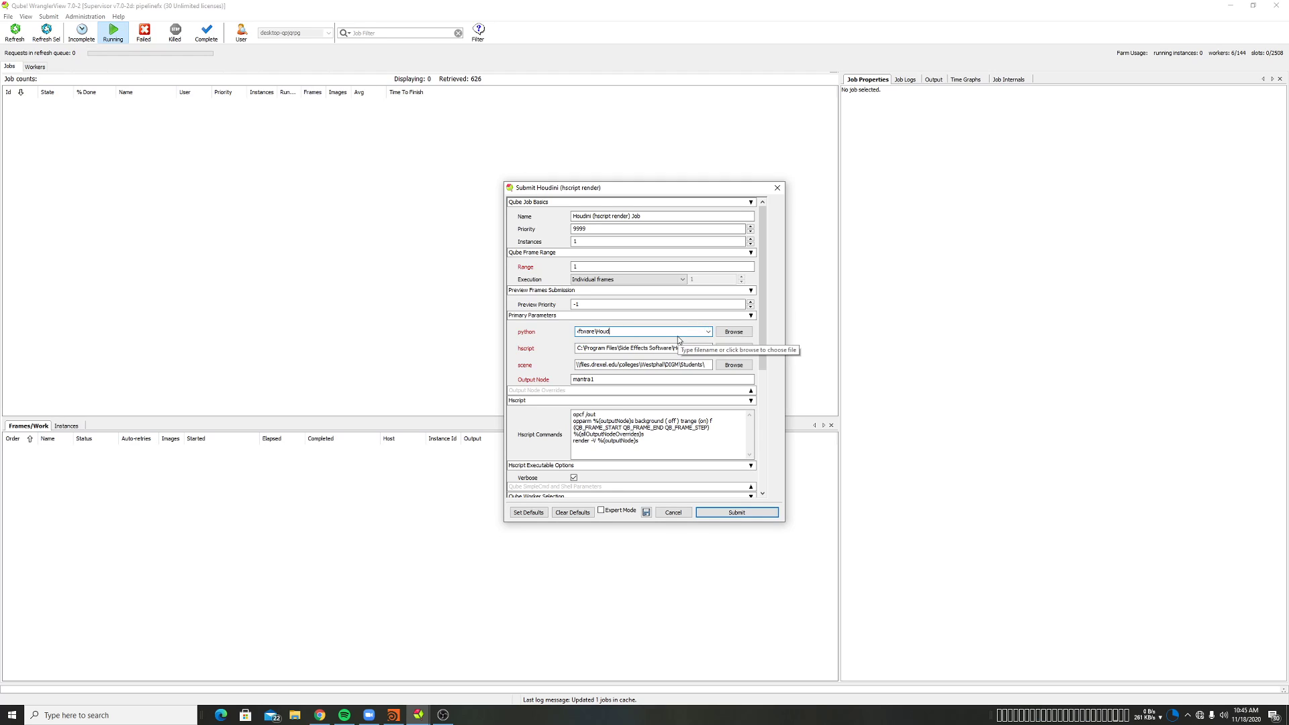
key(ctrl+a)
key(BackSpace)
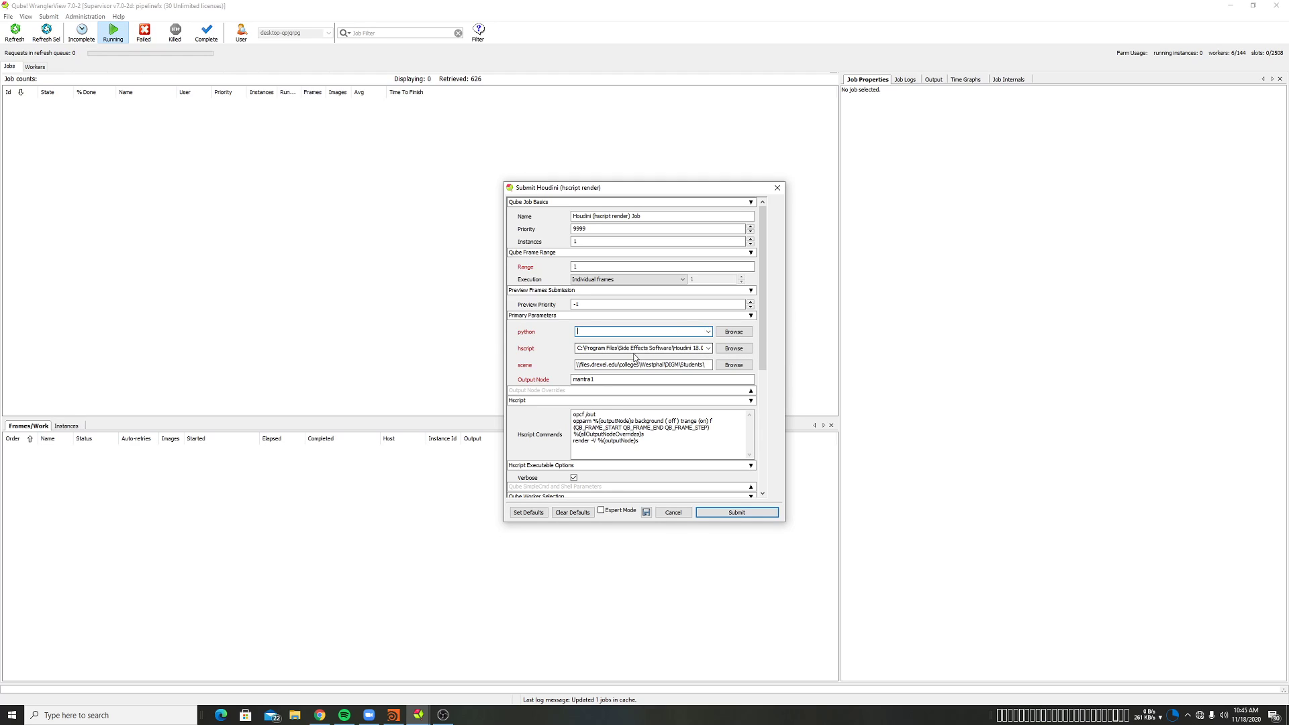
Clear the hscript path, the scene path and the Output Node value in the job's primary parameters.
drag(577, 349, 801, 355)
key(BackSpace)
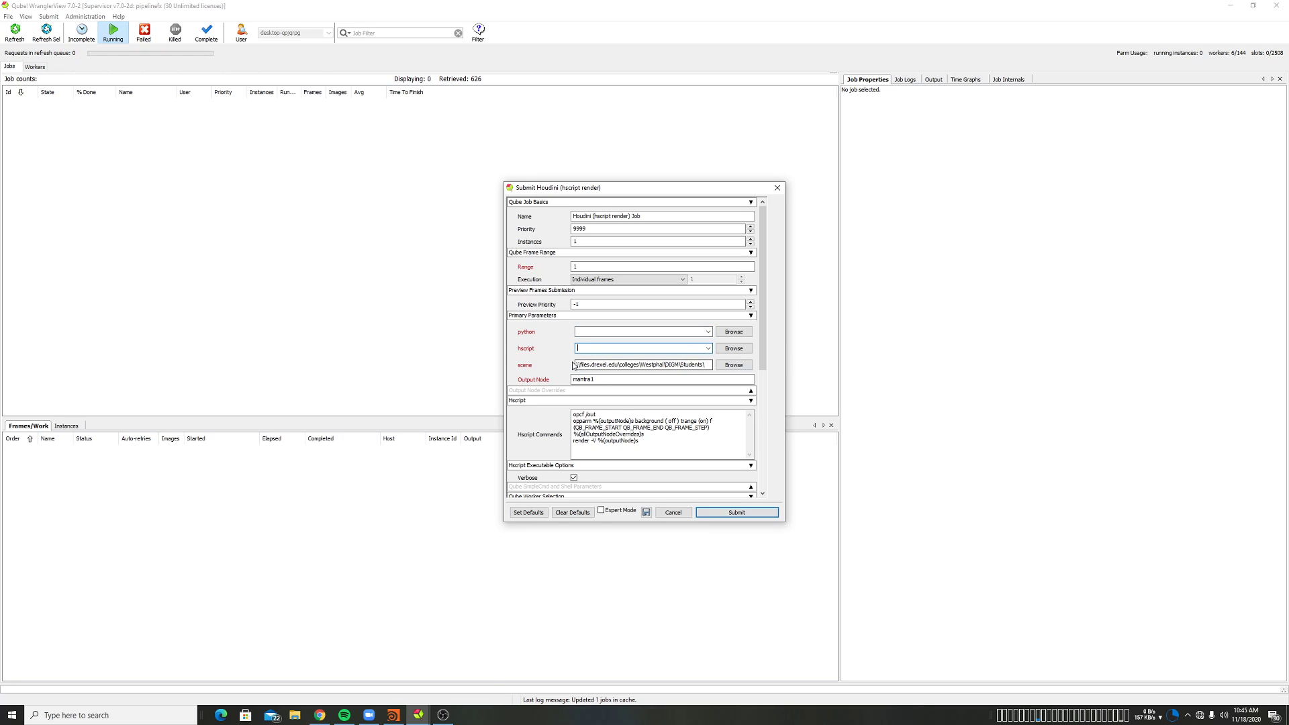
drag(577, 364, 722, 369)
key(BackSpace)
drag(603, 380, 524, 380)
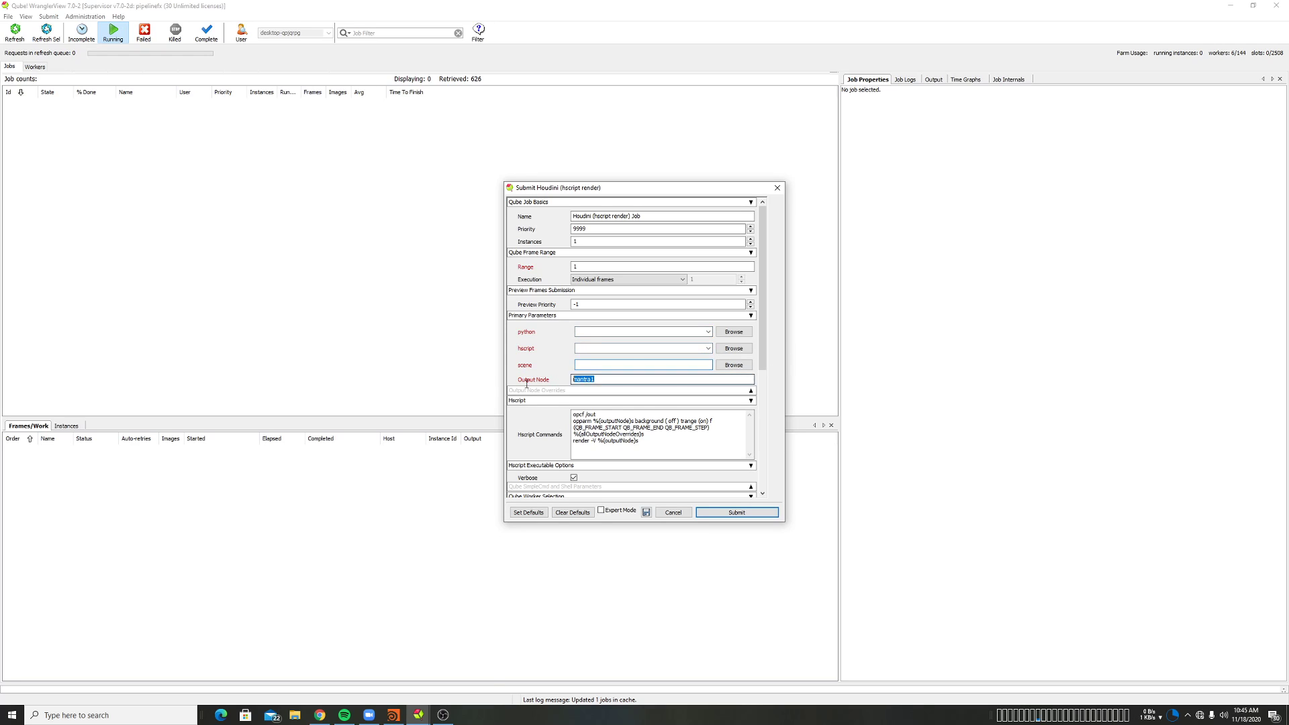
key(BackSpace)
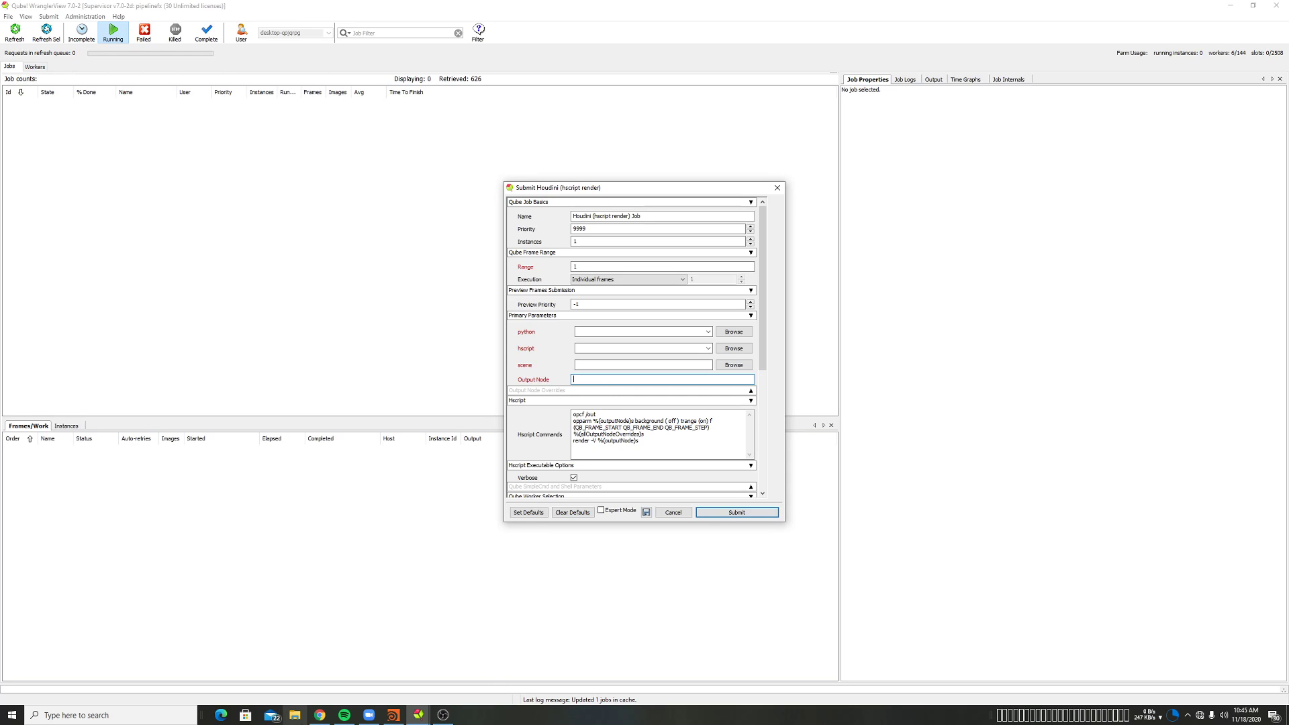
Switch to File Explorer and browse to the folder C:\Program Files\SideFX\Houdini 18.5.351\bin.
click(295, 714)
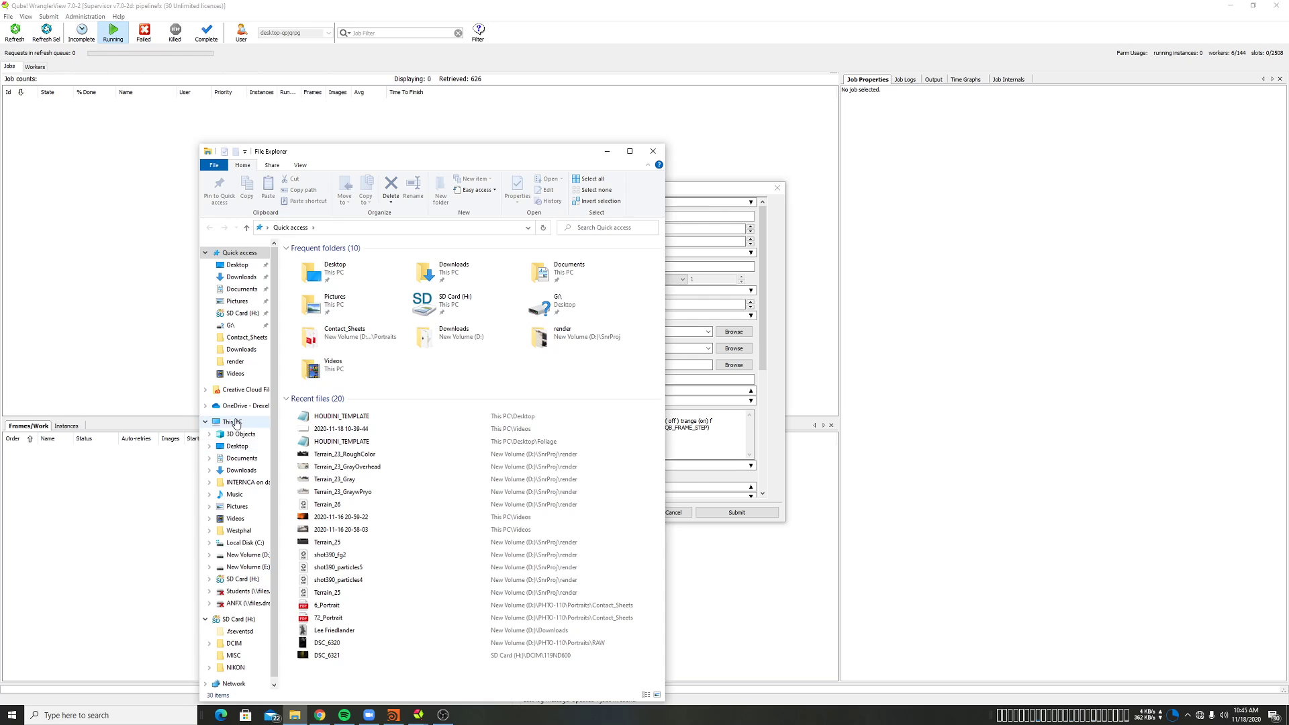
click(237, 422)
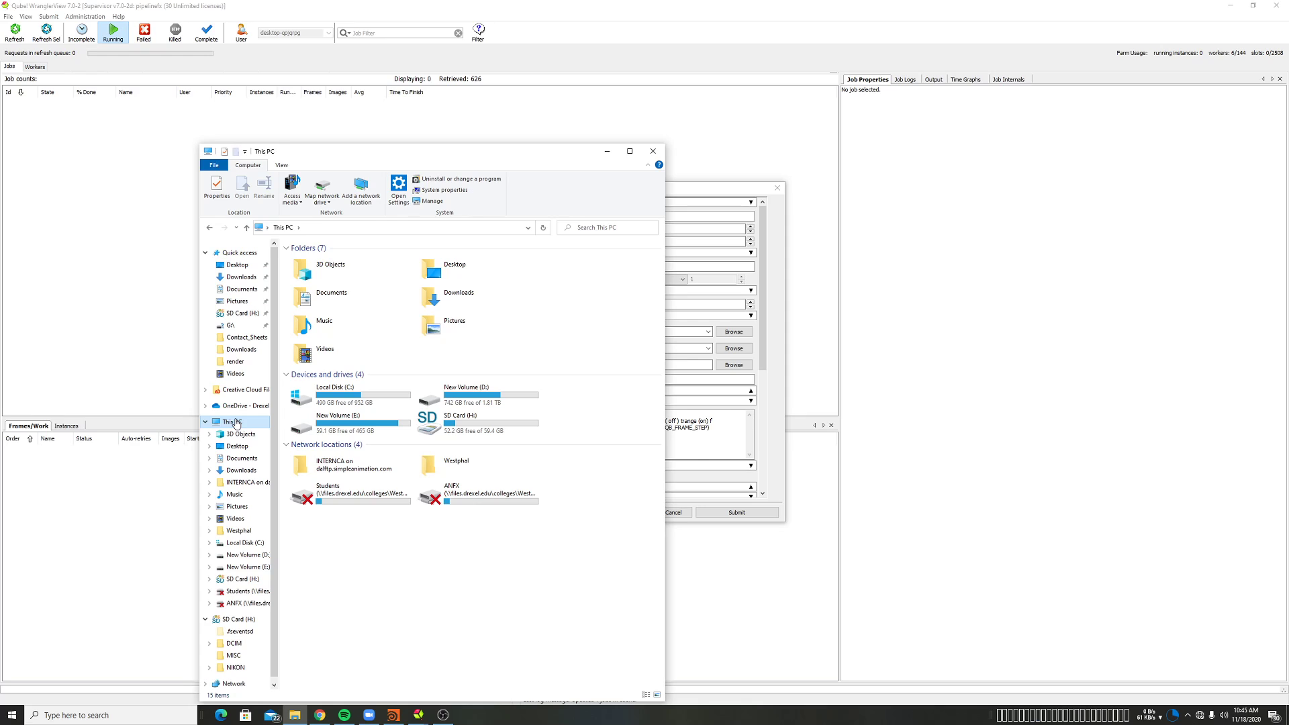
double_click(328, 395)
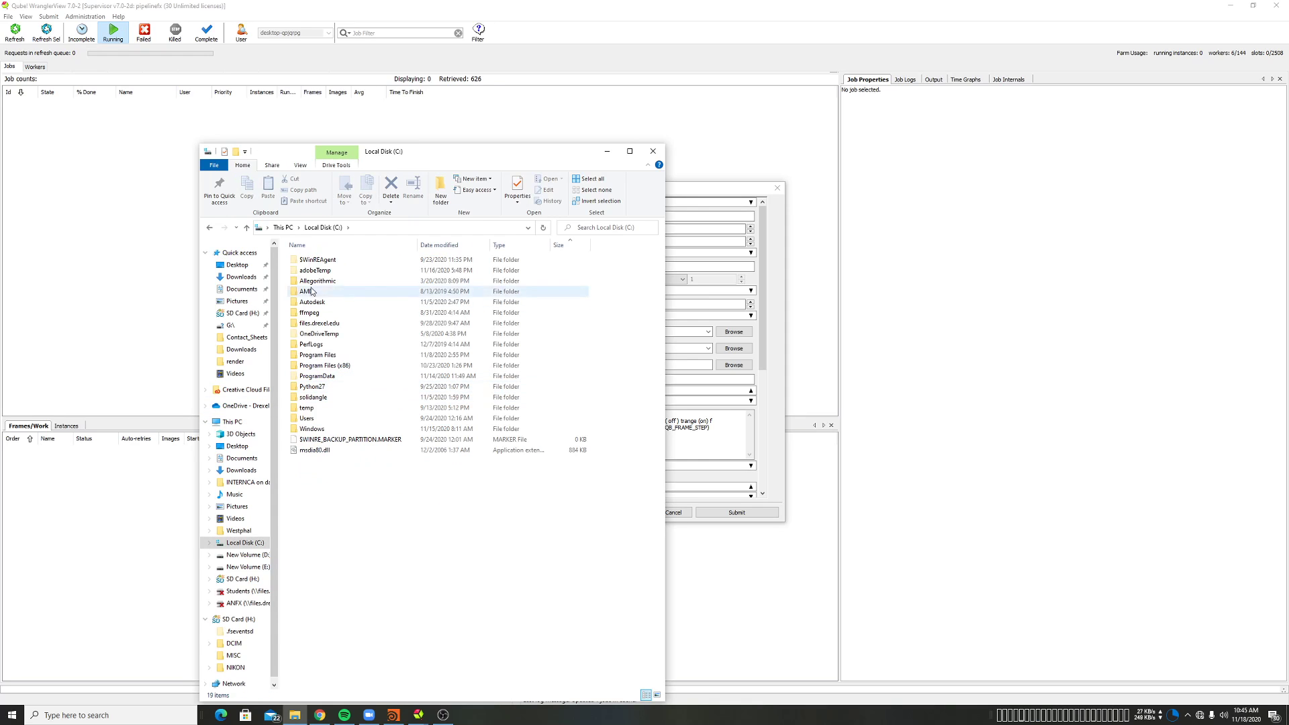
drag(417, 151, 270, 80)
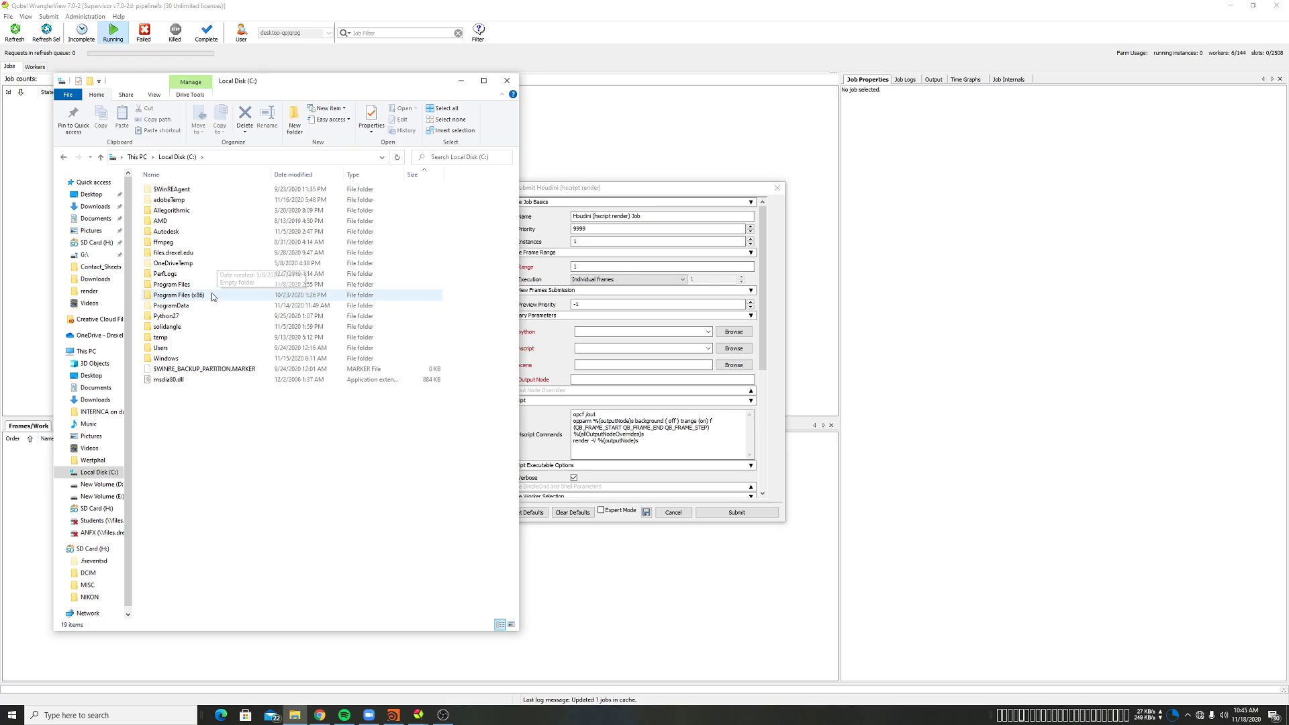
double_click(194, 294)
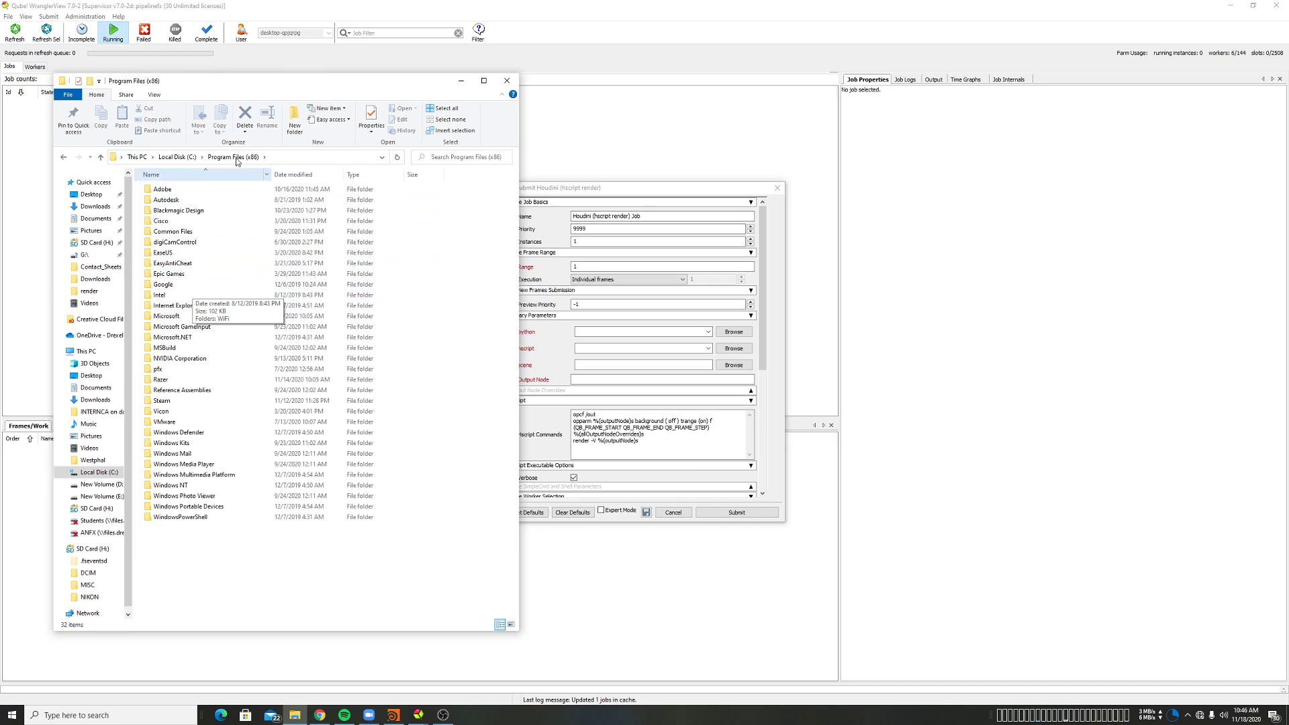
click(178, 157)
double_click(196, 284)
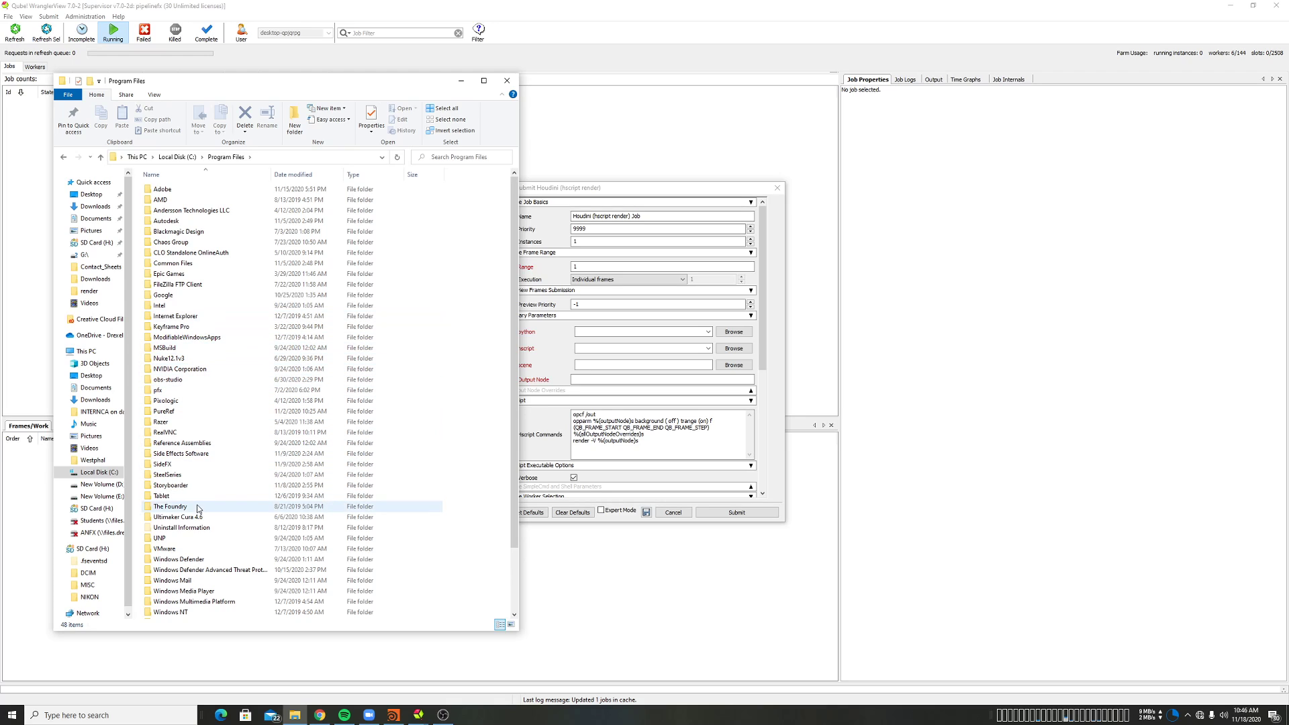
click(199, 474)
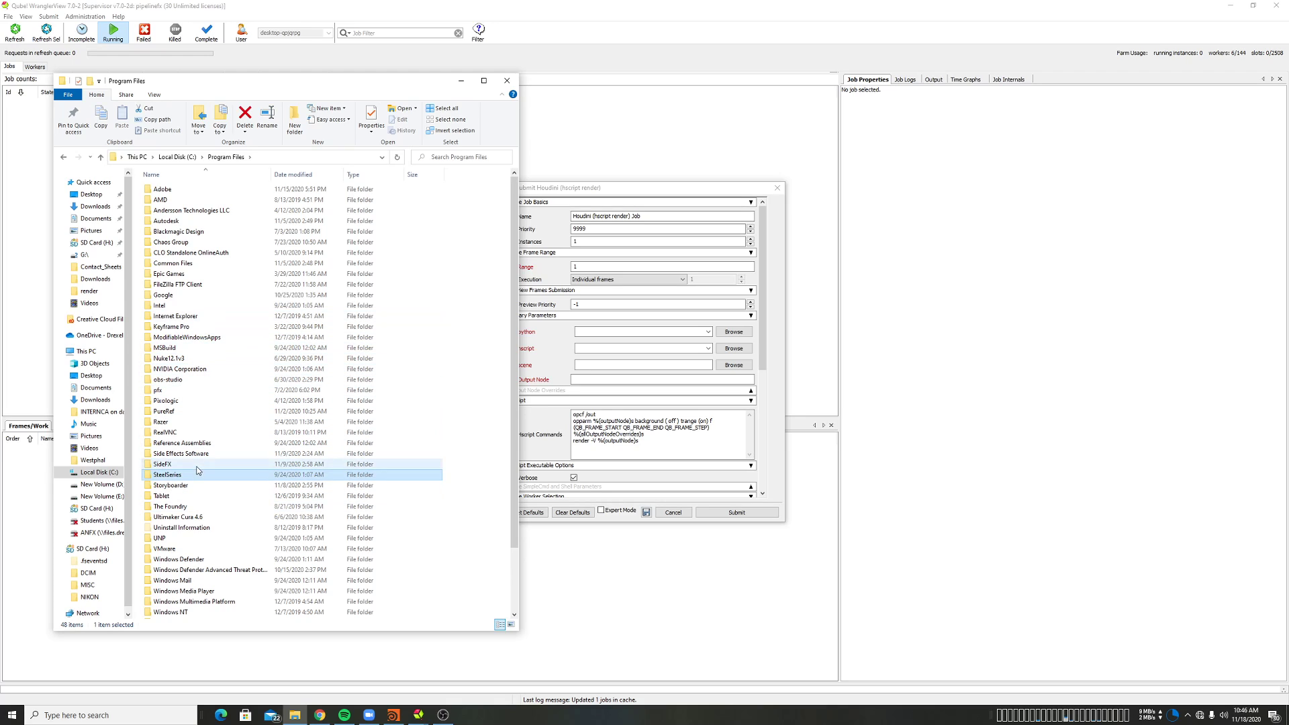
double_click(196, 465)
double_click(192, 200)
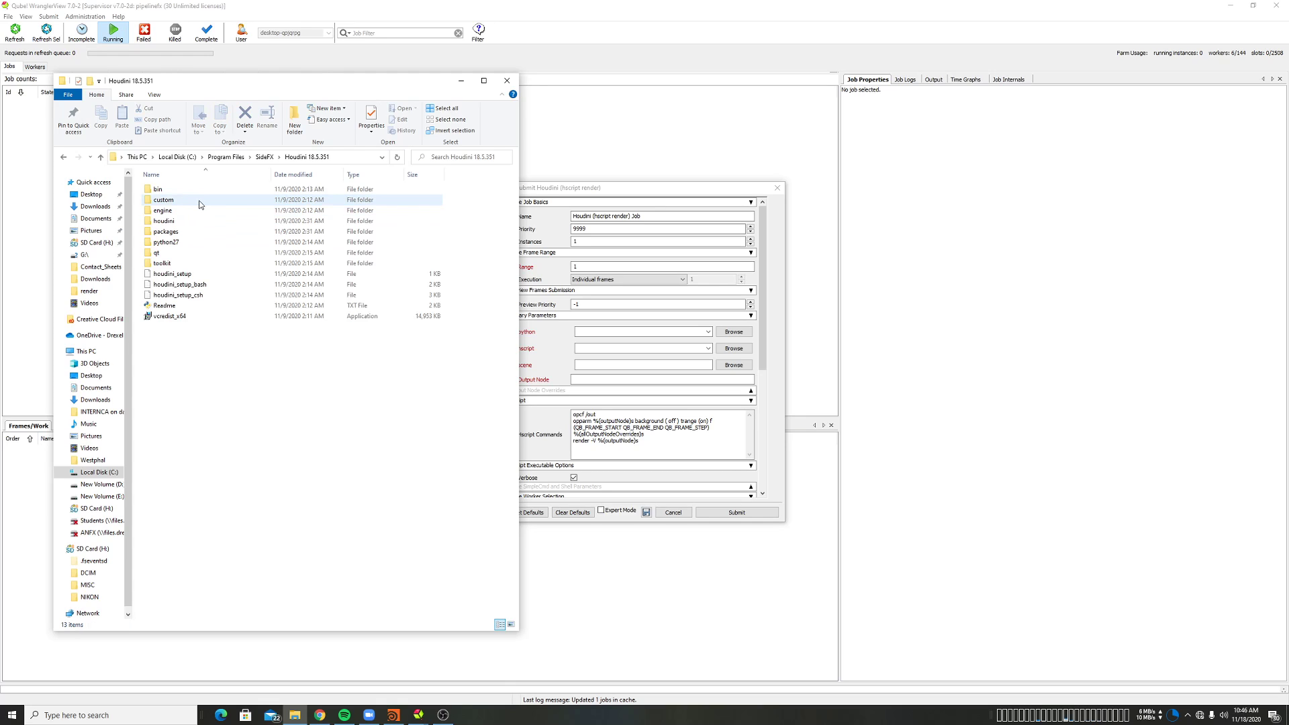
double_click(189, 191)
Locate and select the hscript application in the Houdini bin folder.
scroll(403, 366, down, 3)
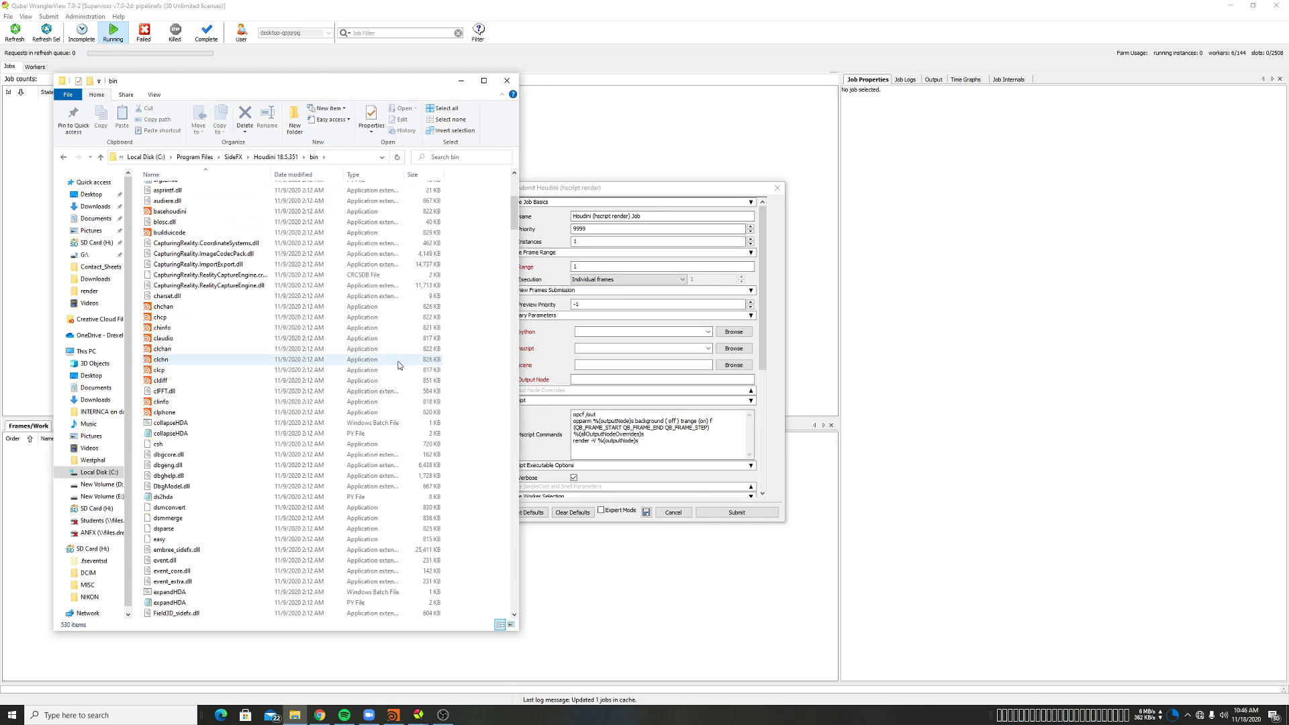
drag(514, 238, 512, 286)
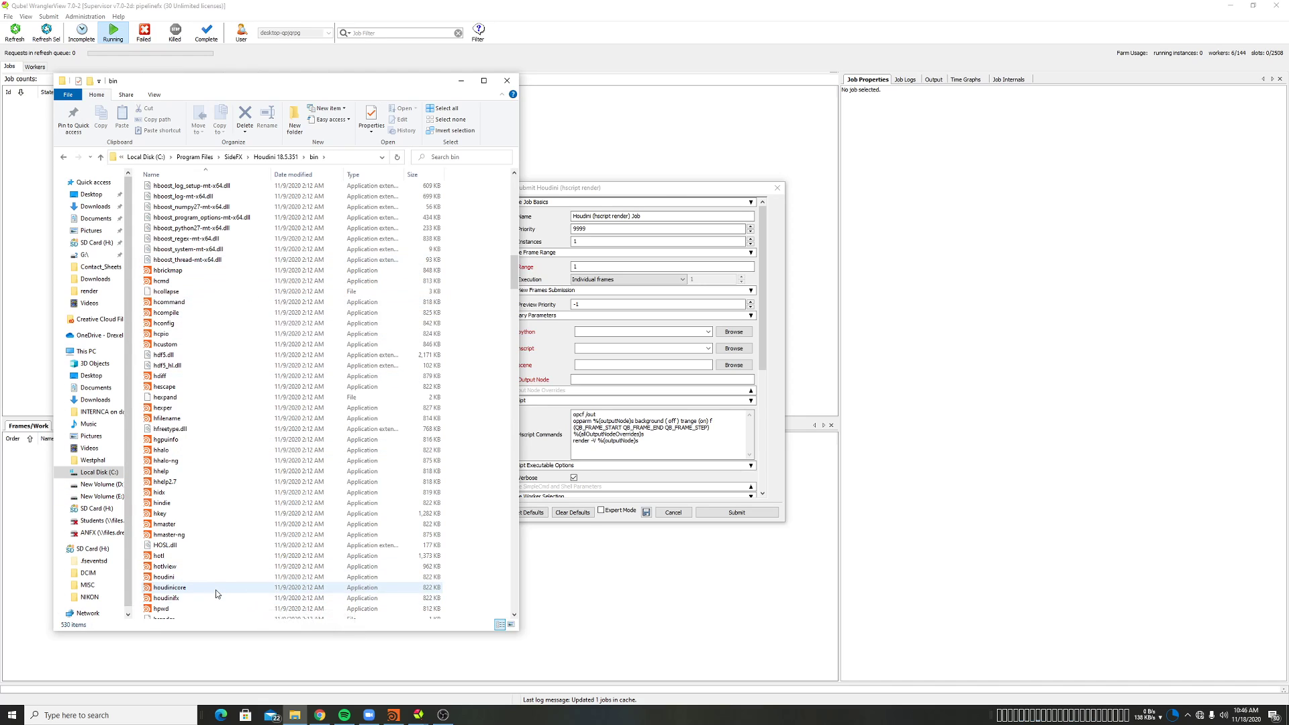
scroll(211, 590, down, 4)
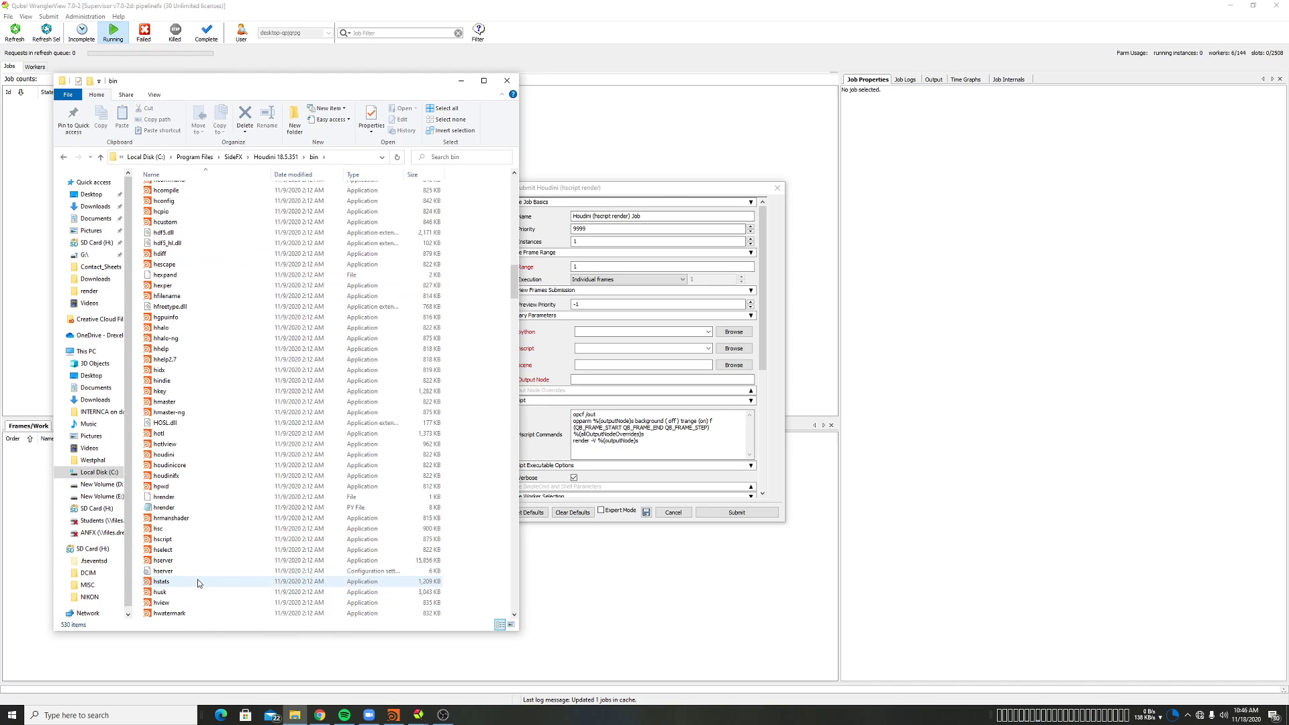
scroll(195, 580, down, 4)
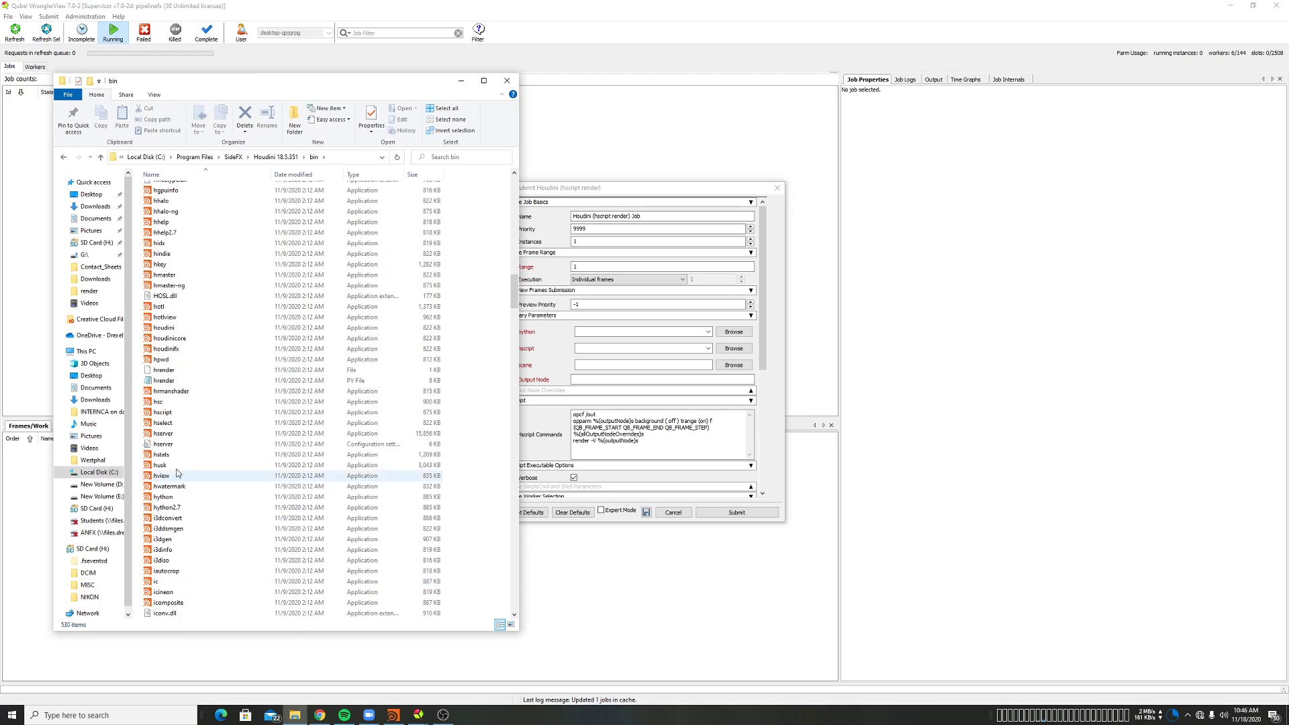
click(181, 415)
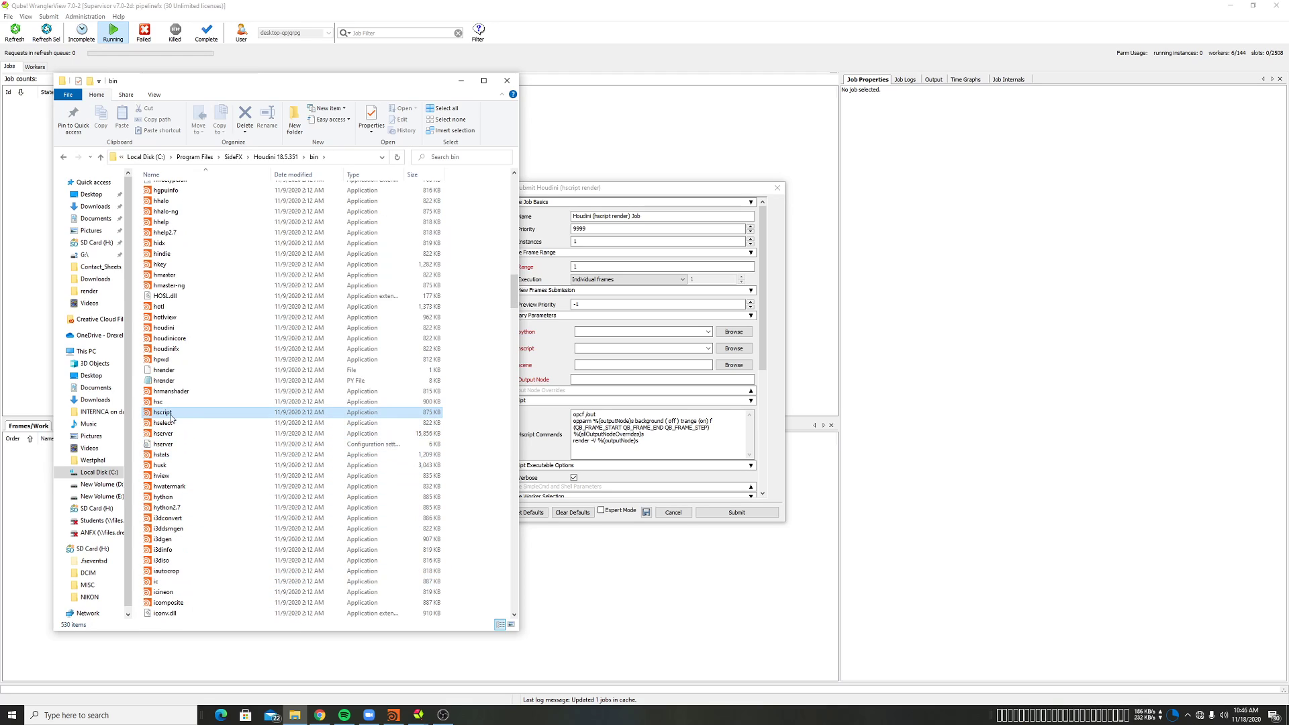
Copy the bin folder's path into the job's hscript parameter and complete it as C:\Program Files\SideFX\Houdini 18.5.351\bin\hscript.exe.
click(349, 158)
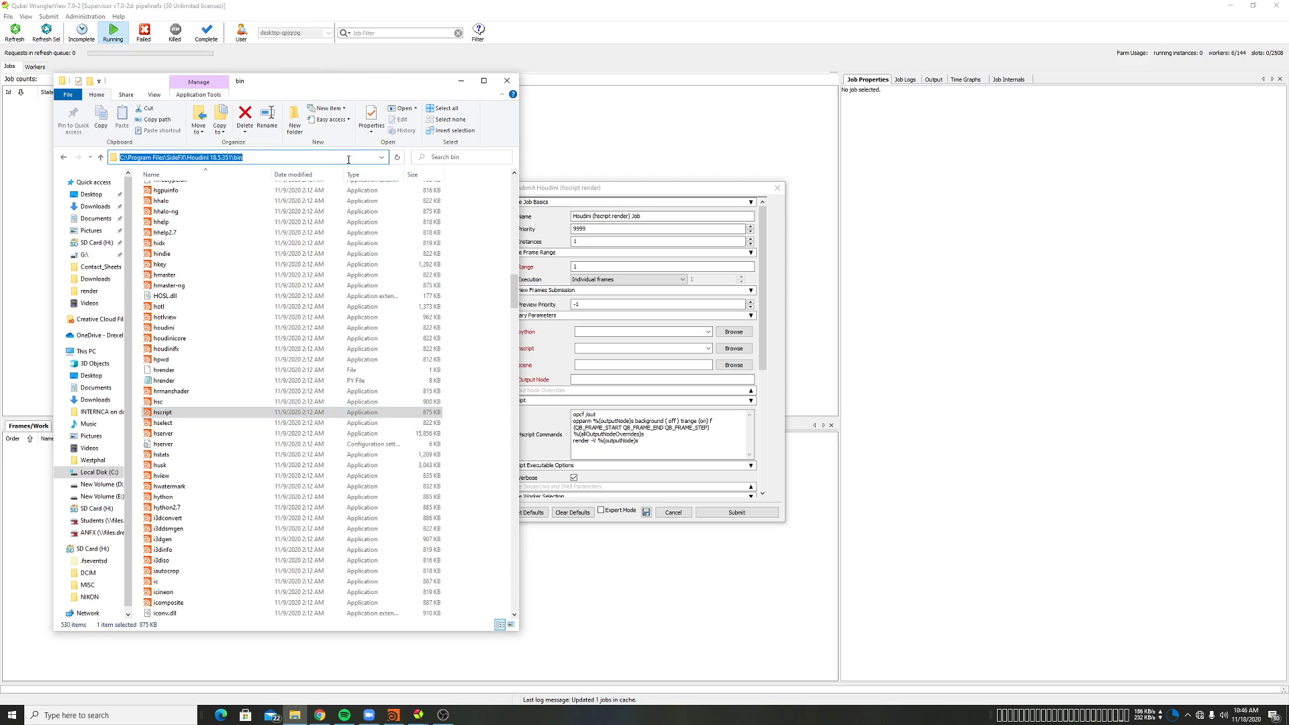
key(ctrl+c)
click(671, 348)
key(ctrl+v)
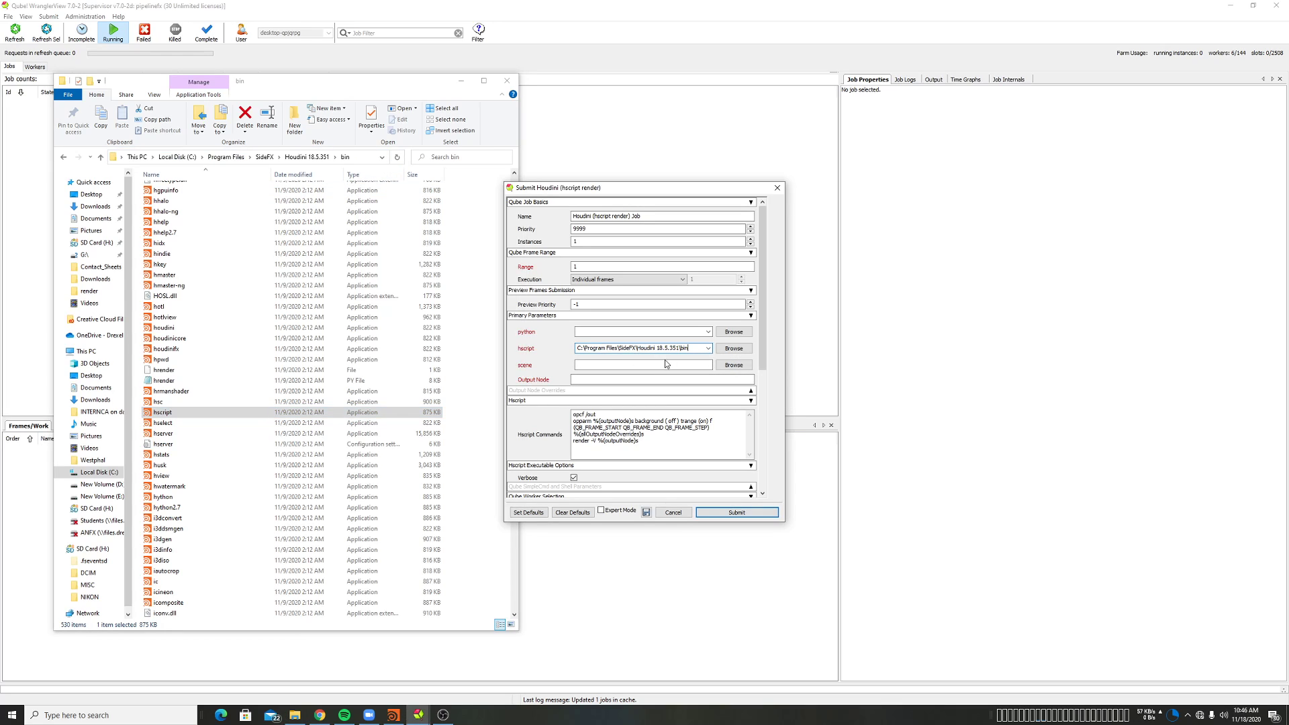
text(\)
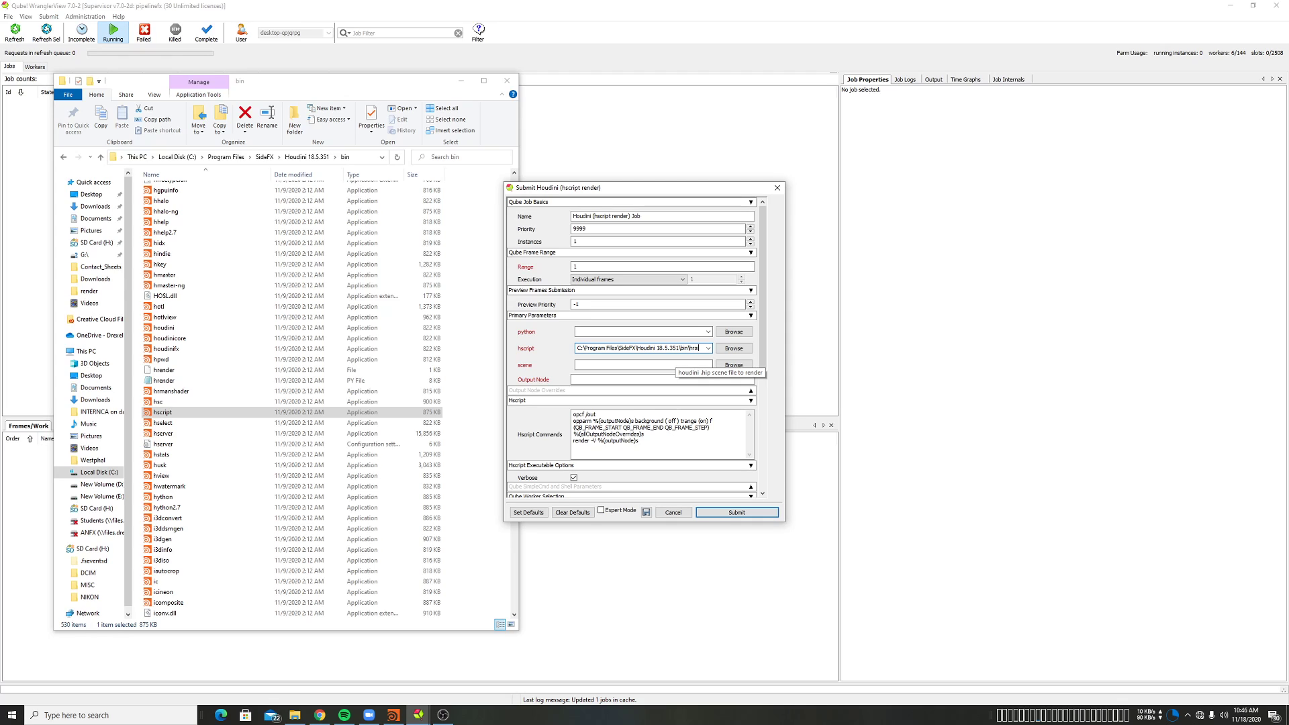
text(hscr)
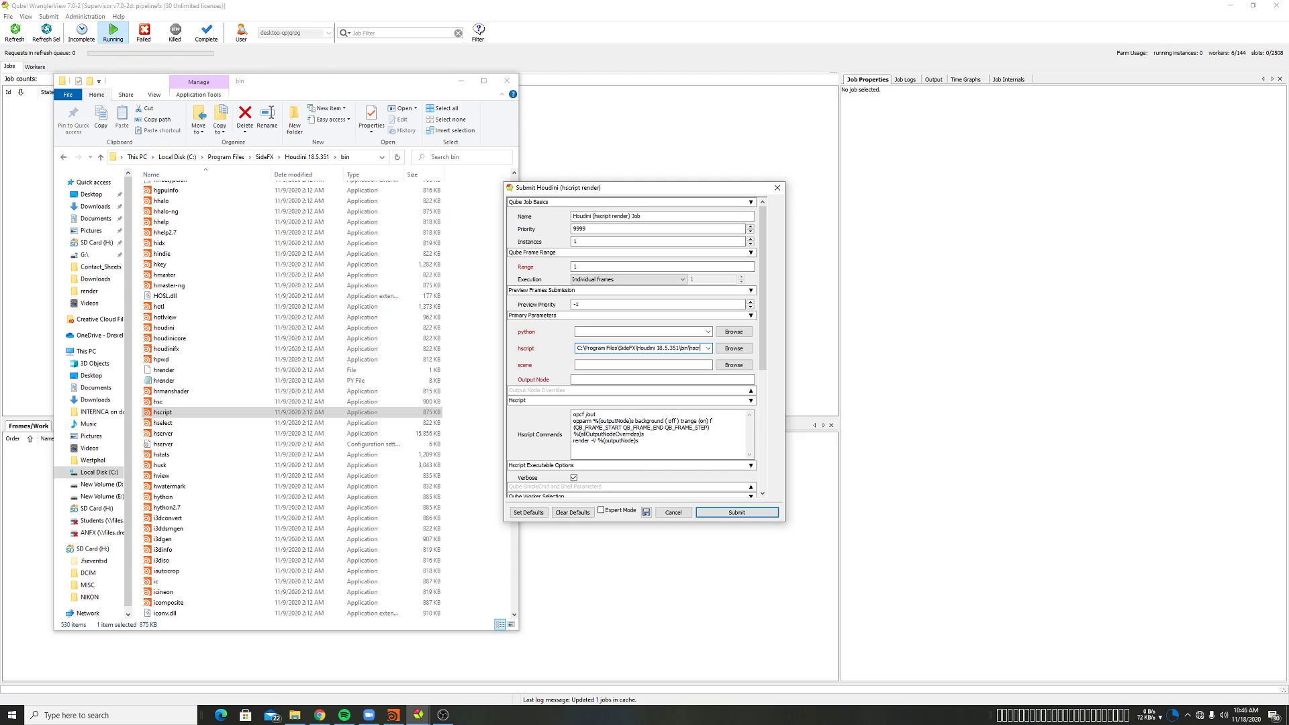
text(ipt.exe)
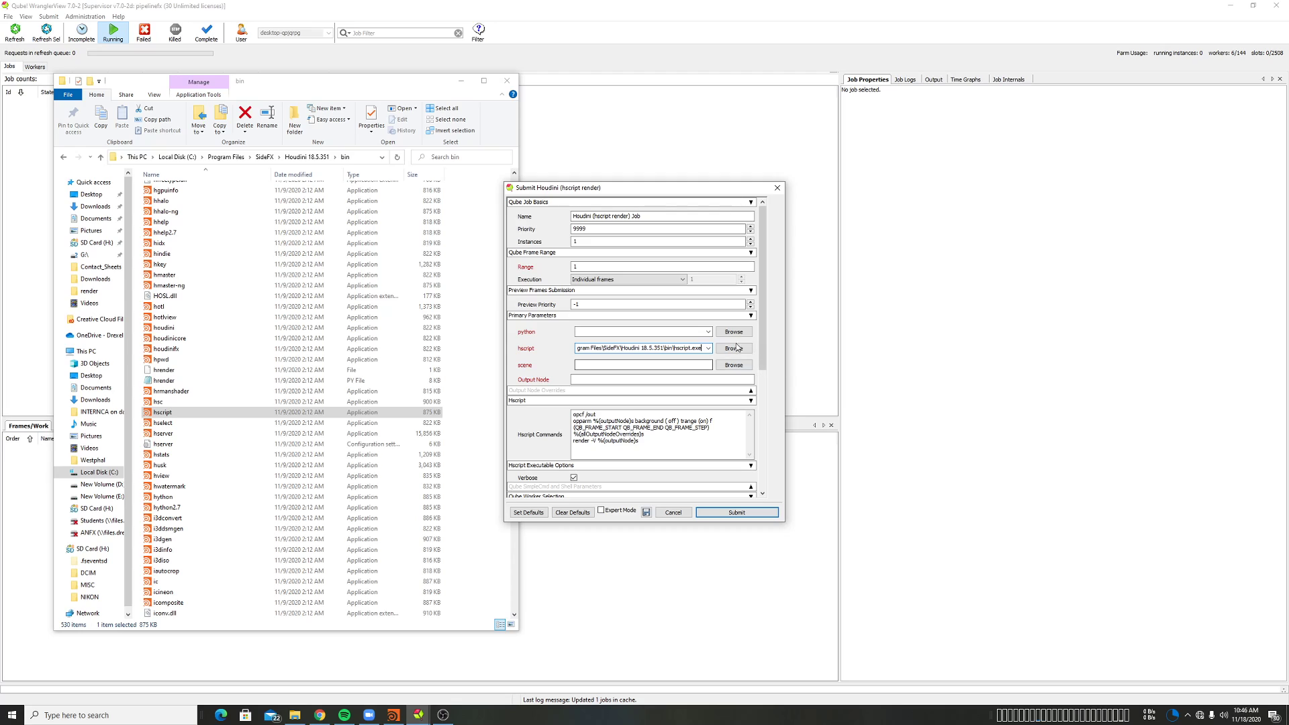
Browse to the python27 folder inside the Houdini 18.5.351 folder in File Explorer and identify the python application.
click(707, 331)
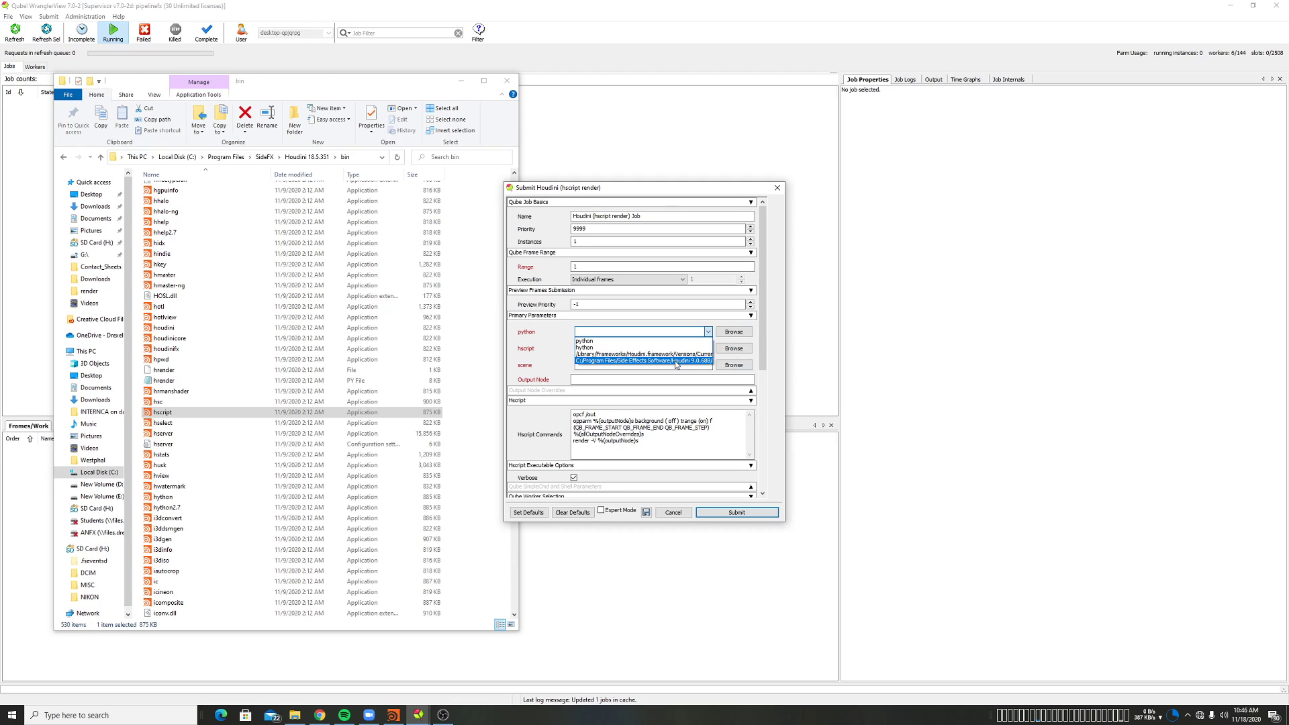
click(523, 338)
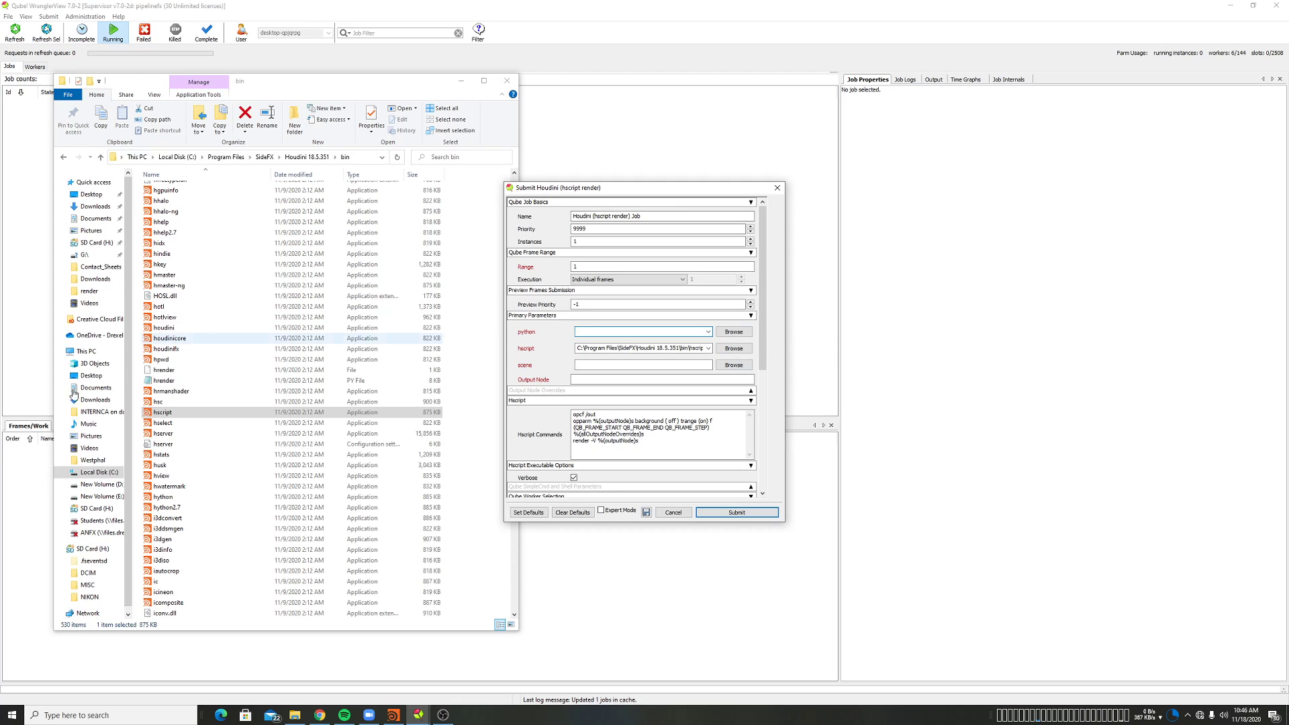
click(290, 159)
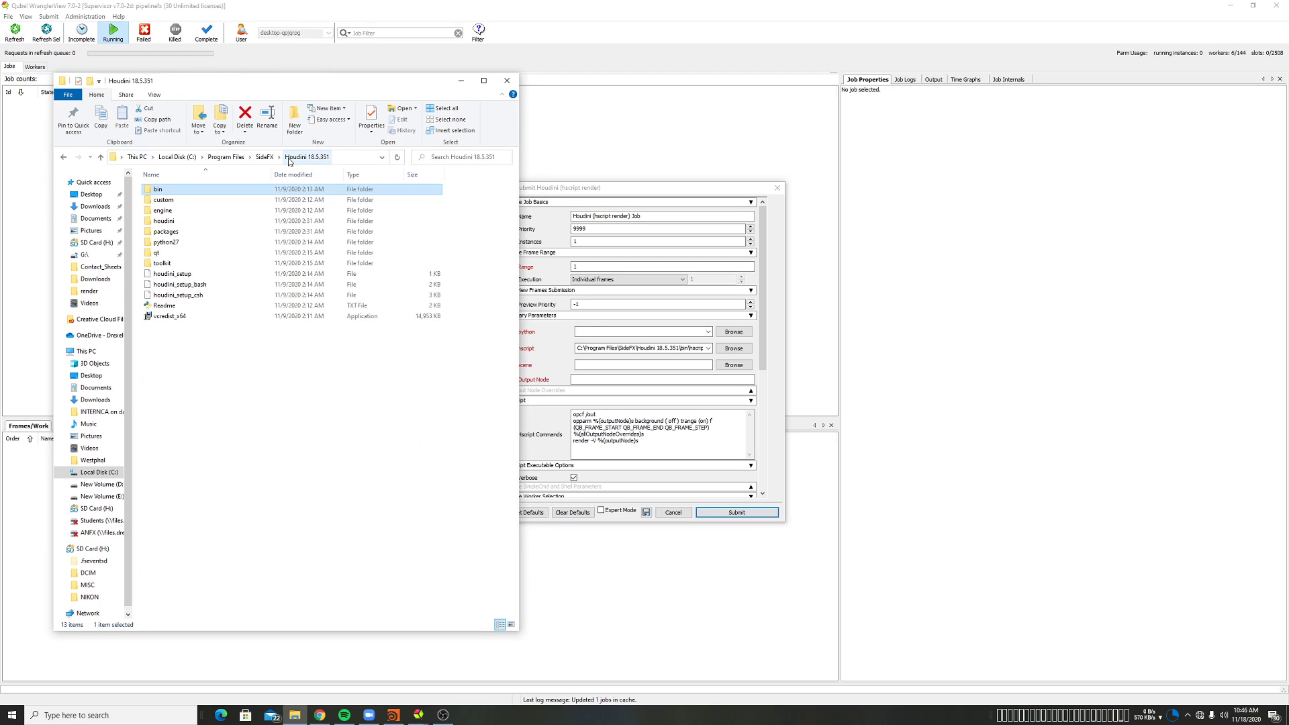
double_click(181, 242)
click(165, 285)
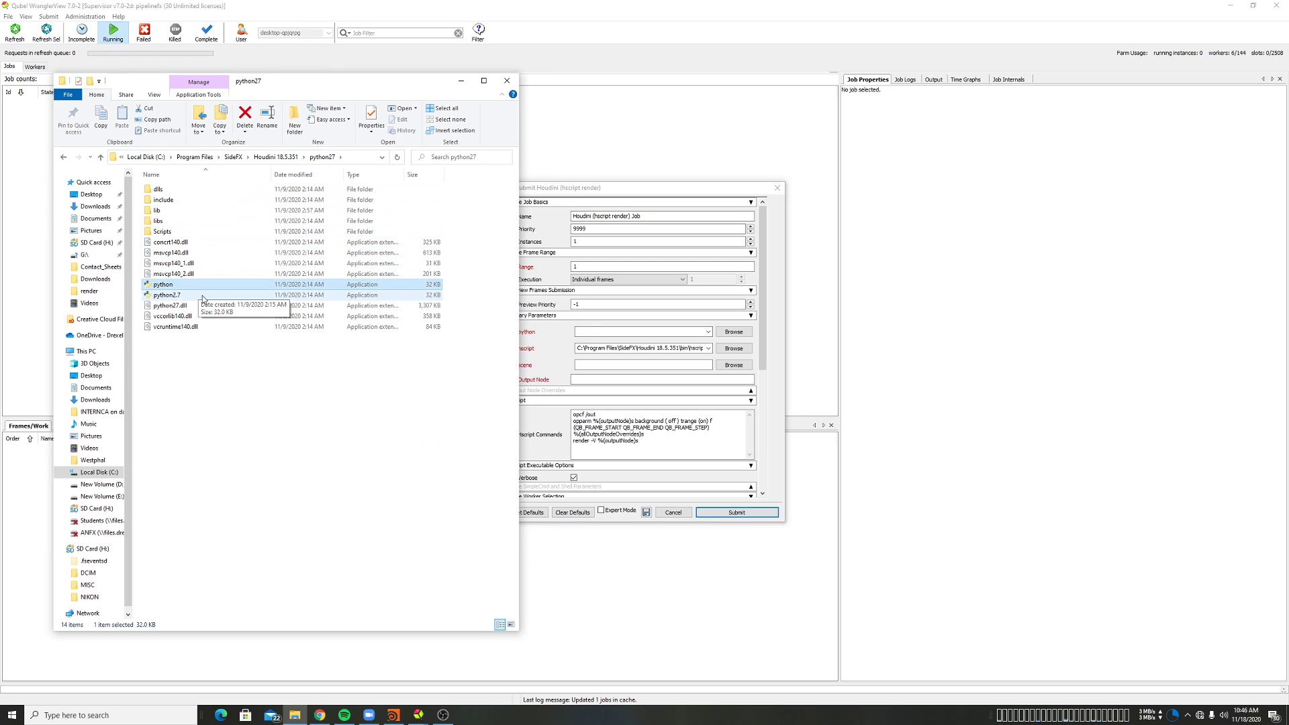
double_click(163, 285)
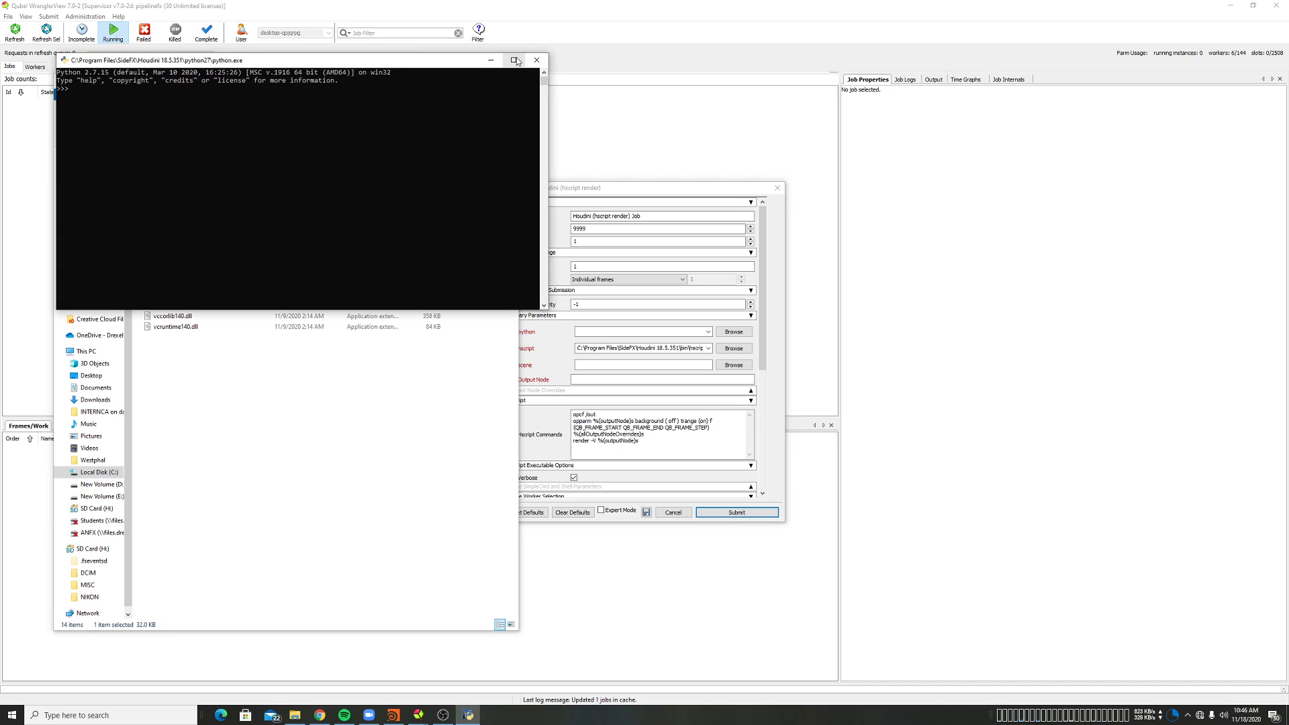
click(536, 60)
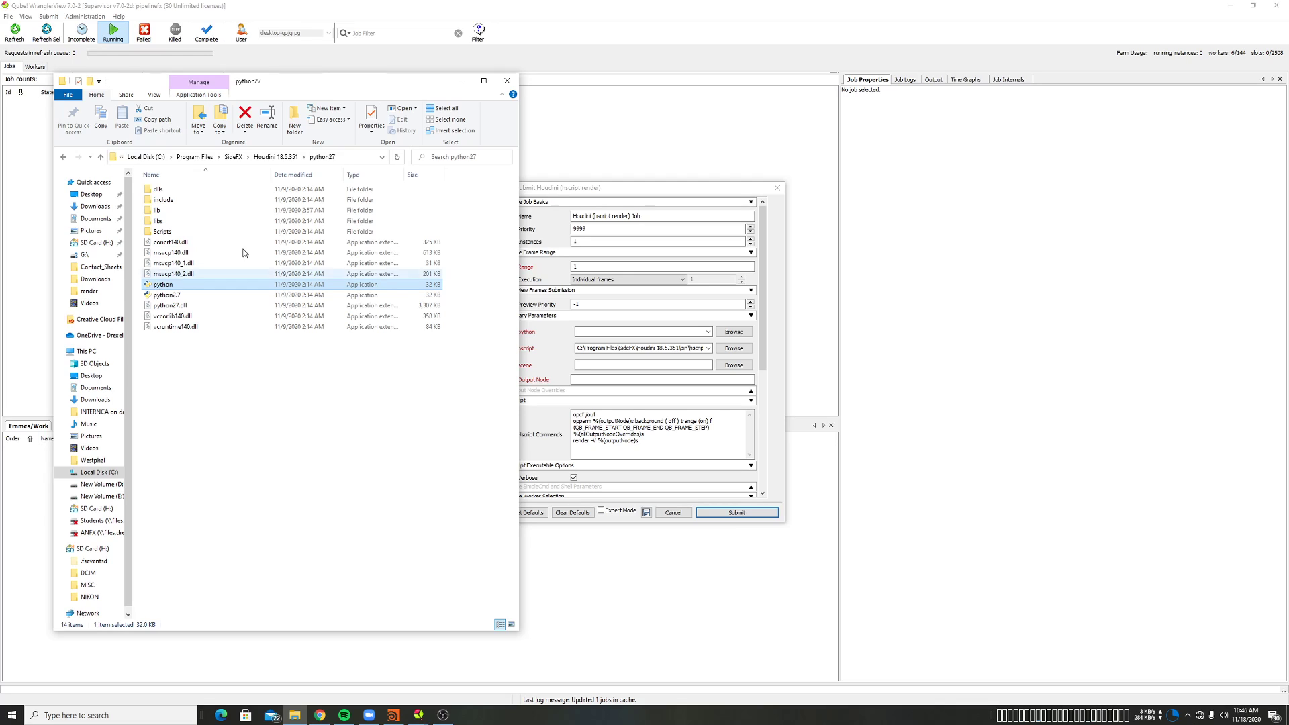
Copy the python27 folder's path into the job's python parameter and append \python to it.
click(349, 158)
key(ctrl+c)
click(637, 332)
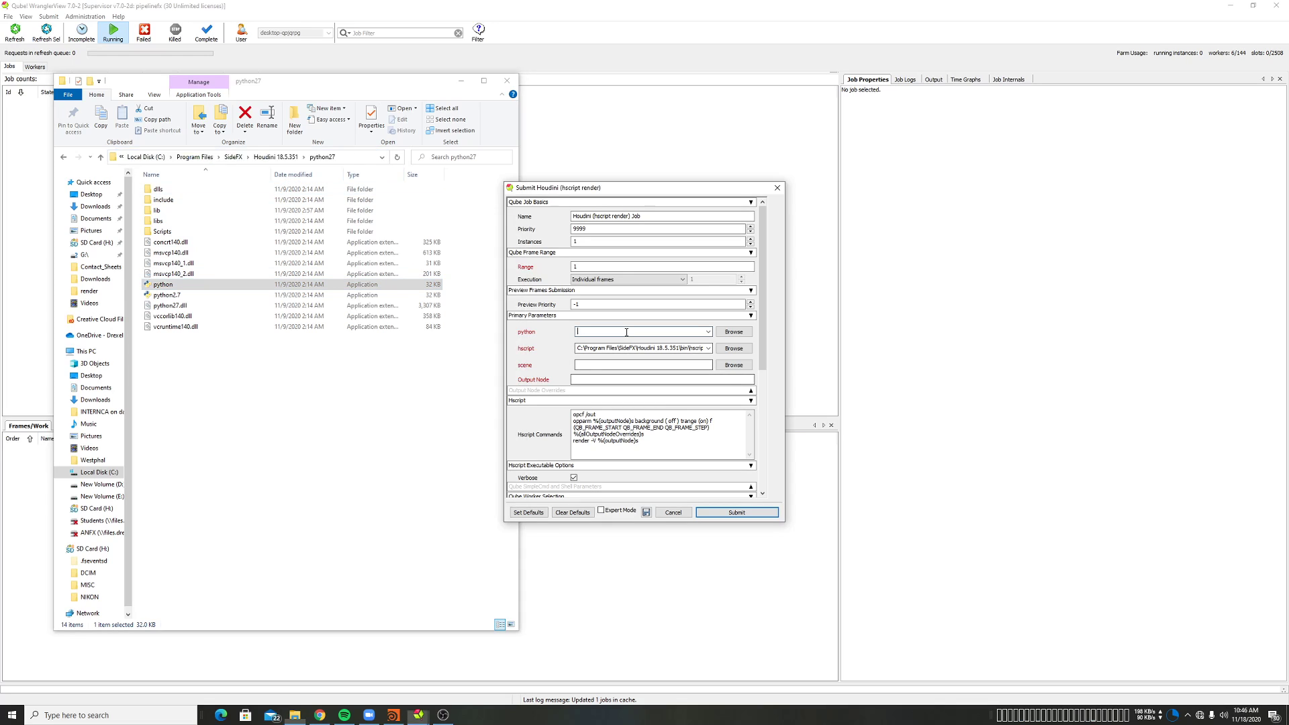
key(ctrl+v)
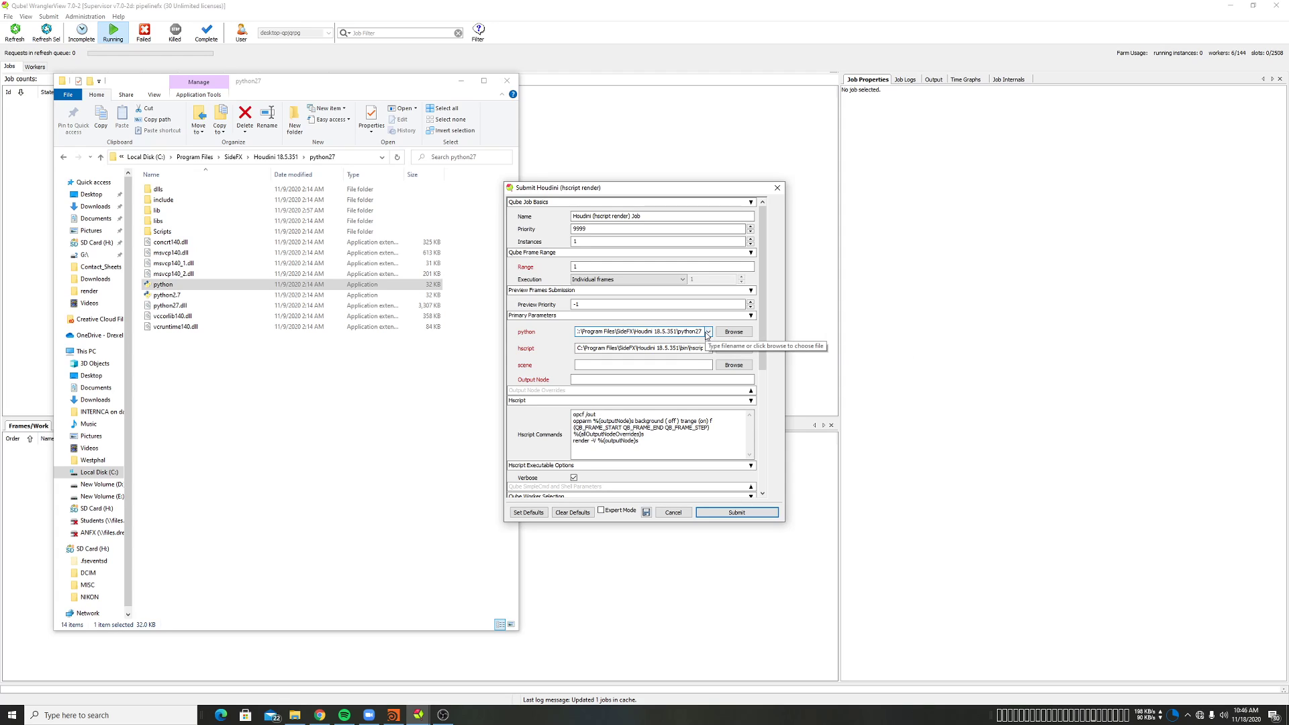
text(\python)
Open the Students network drive from This PC and check its address for the full network path.
click(654, 366)
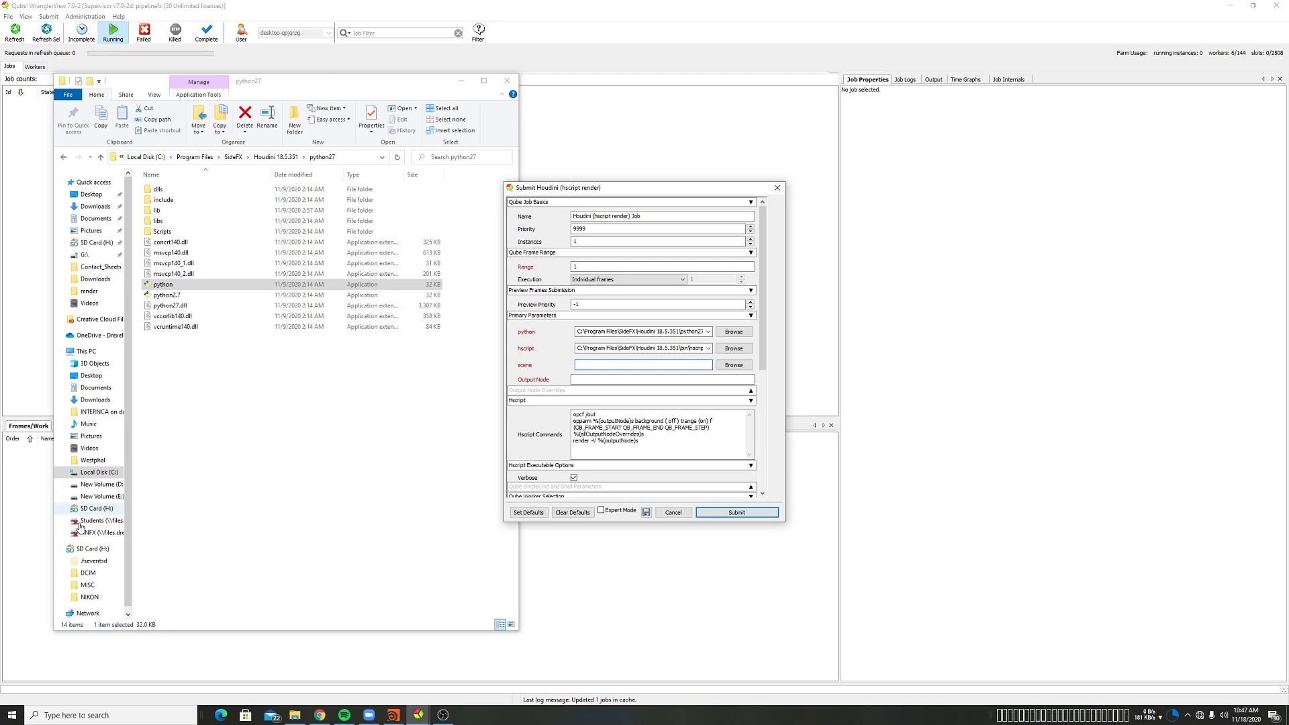
click(86, 351)
double_click(220, 429)
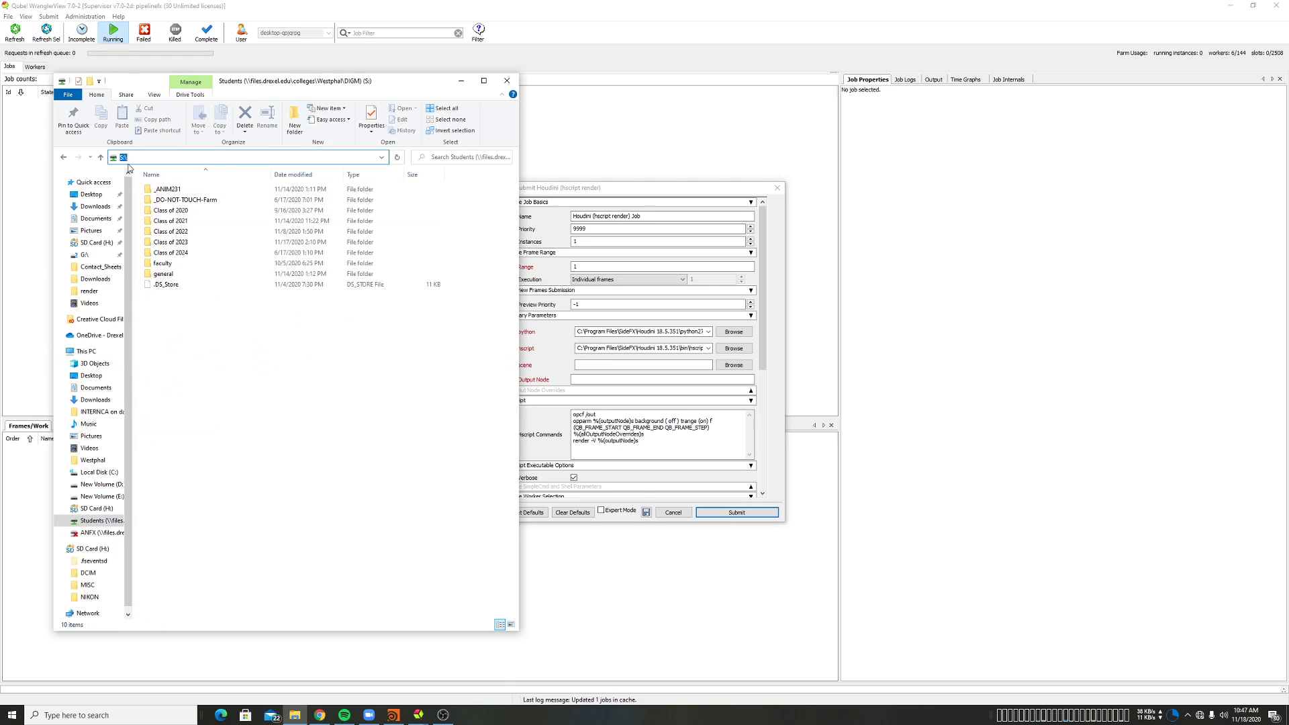
click(64, 157)
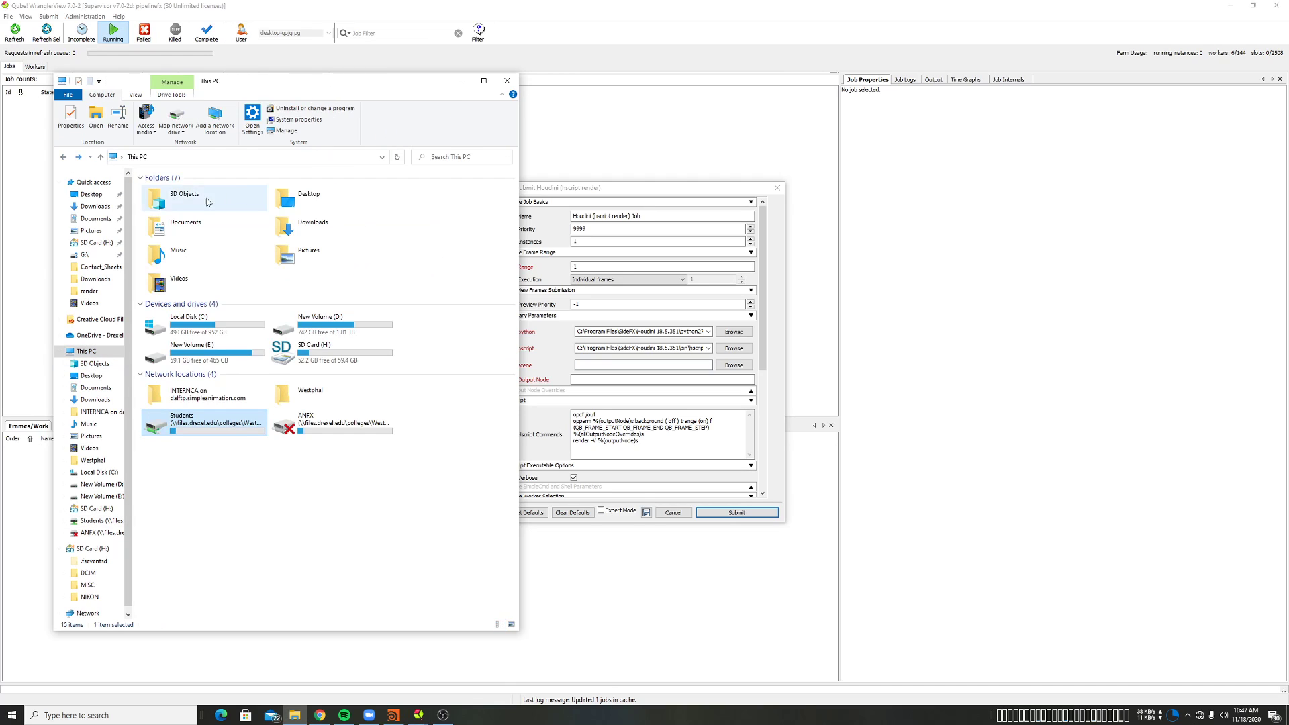
double_click(180, 427)
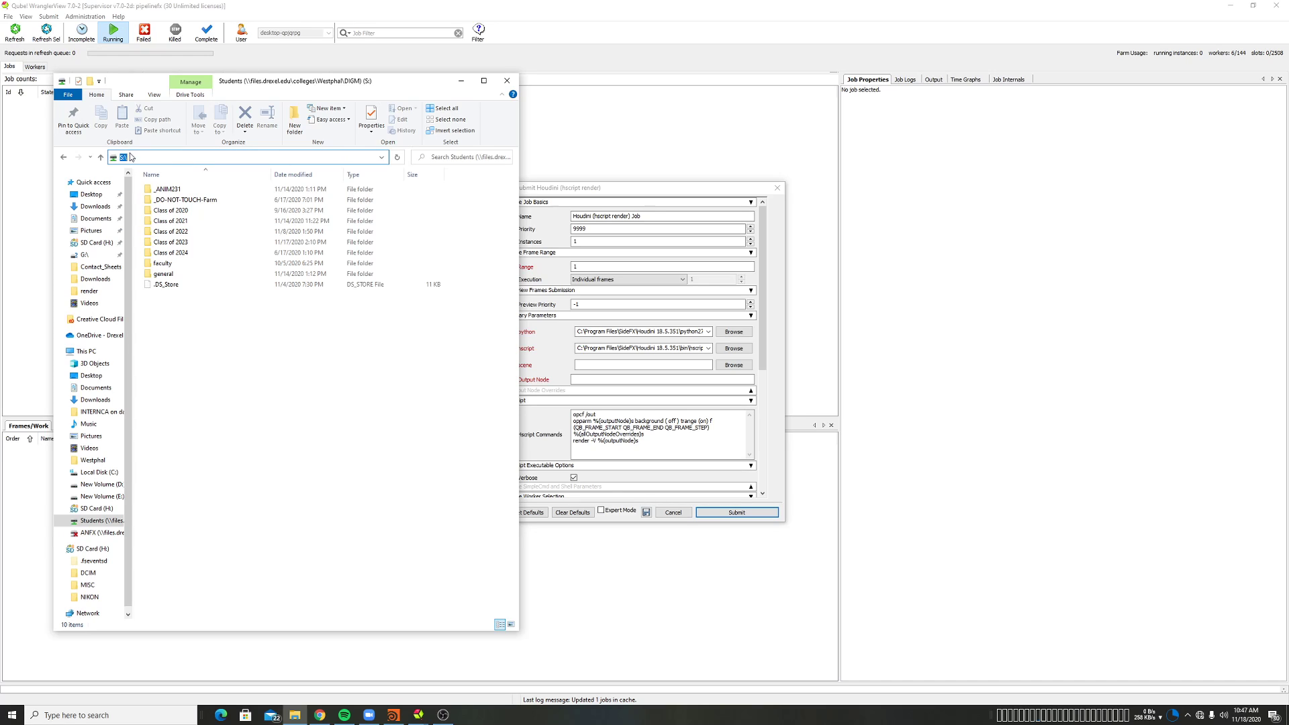
click(63, 157)
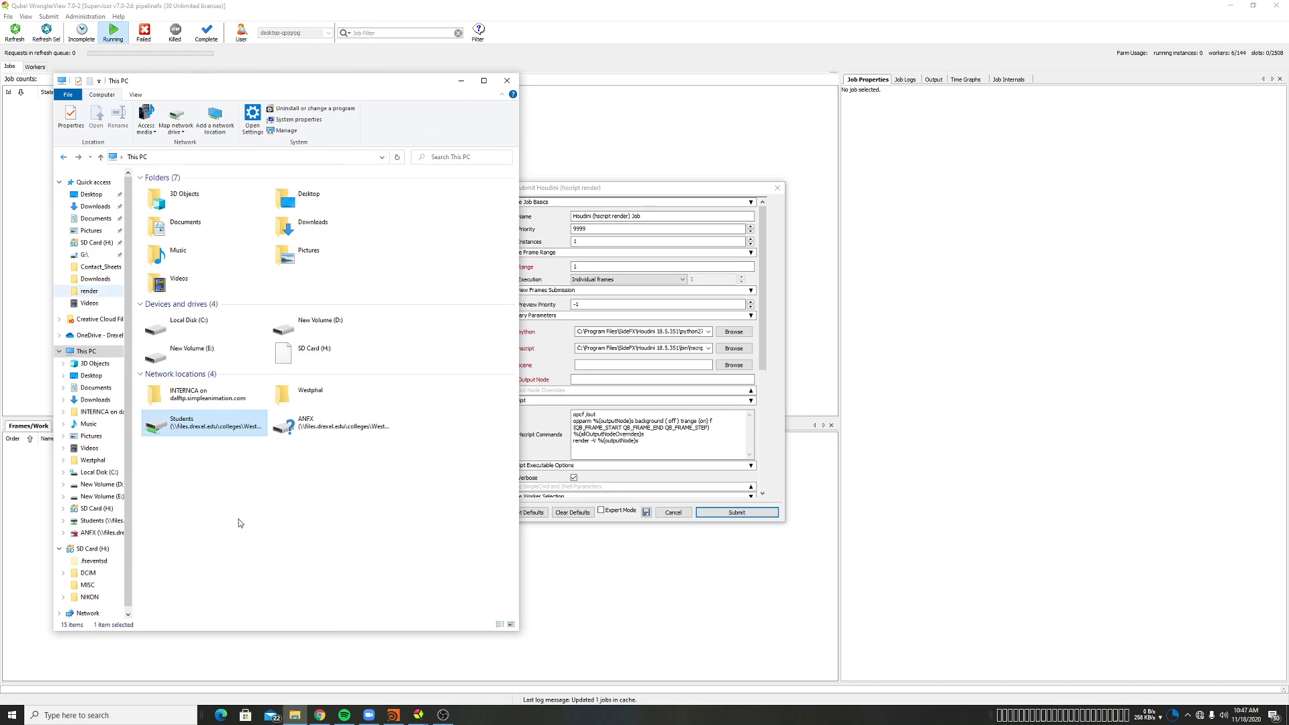
Examine the Students drive's properties and folder address for its full network path.
right_click(202, 426)
click(79, 602)
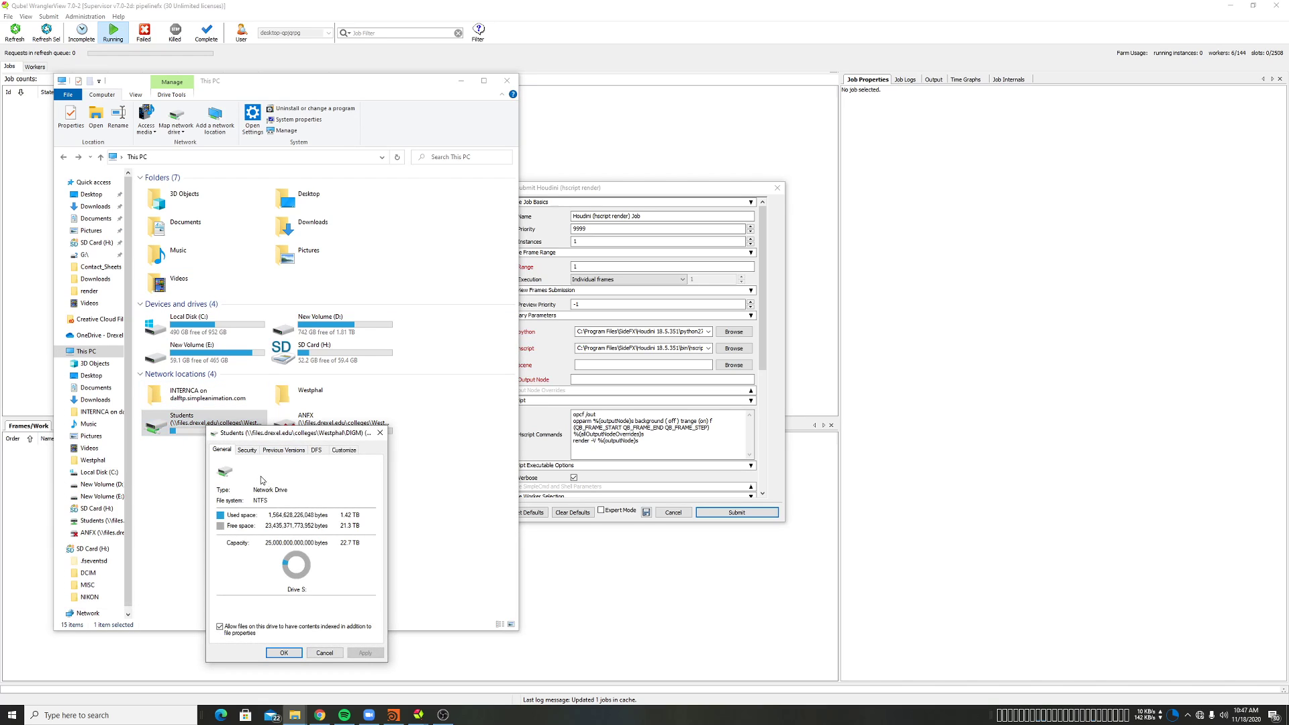
click(247, 450)
click(283, 450)
click(203, 448)
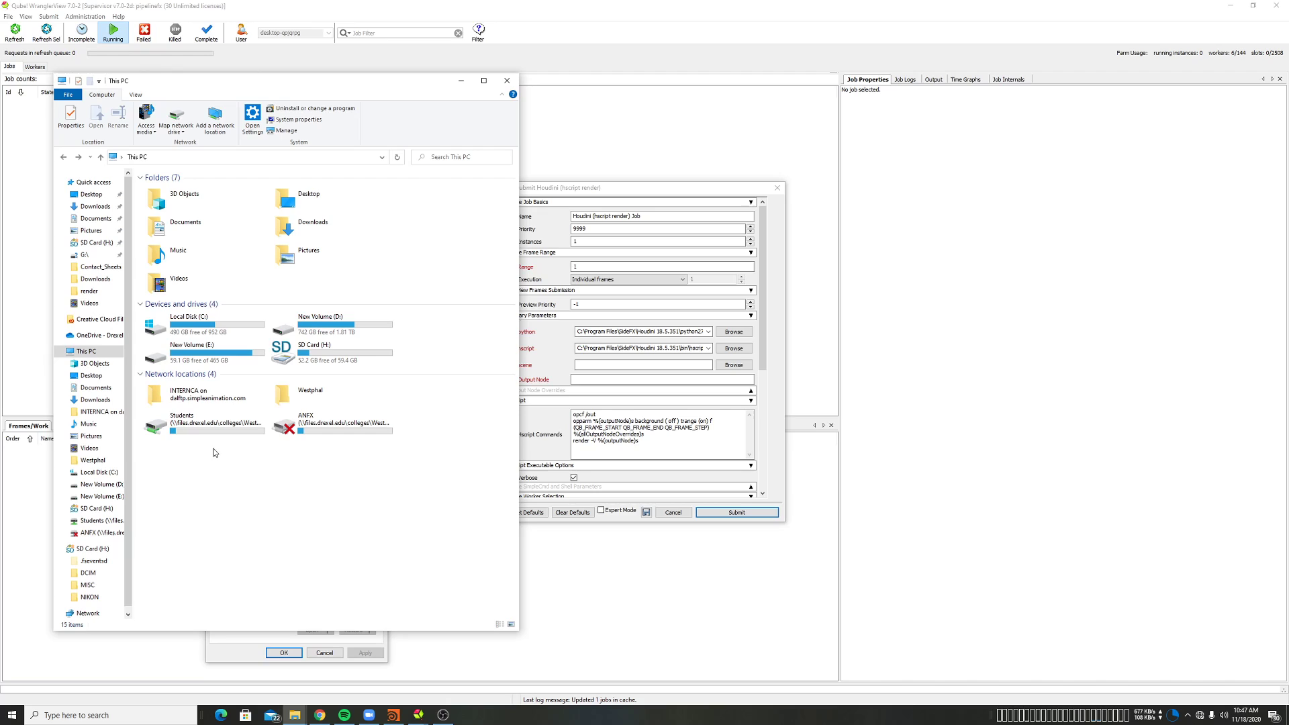
click(227, 648)
click(222, 450)
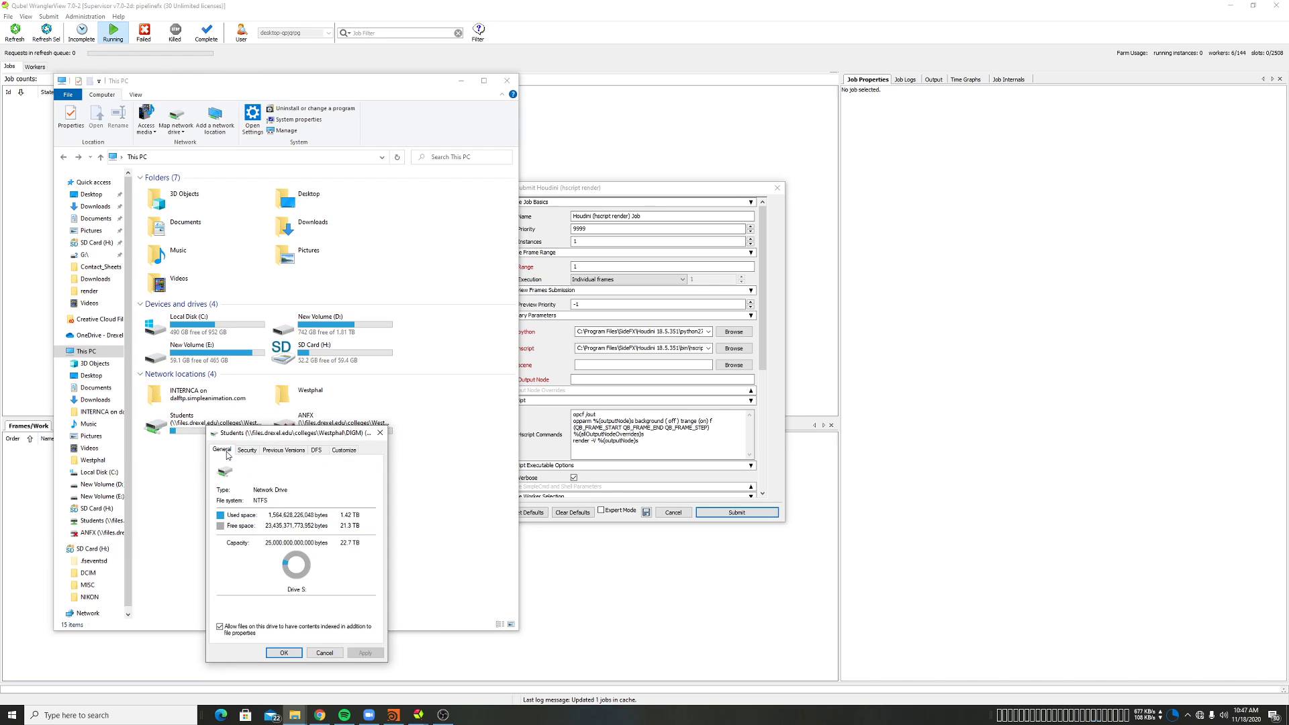
click(379, 432)
double_click(205, 429)
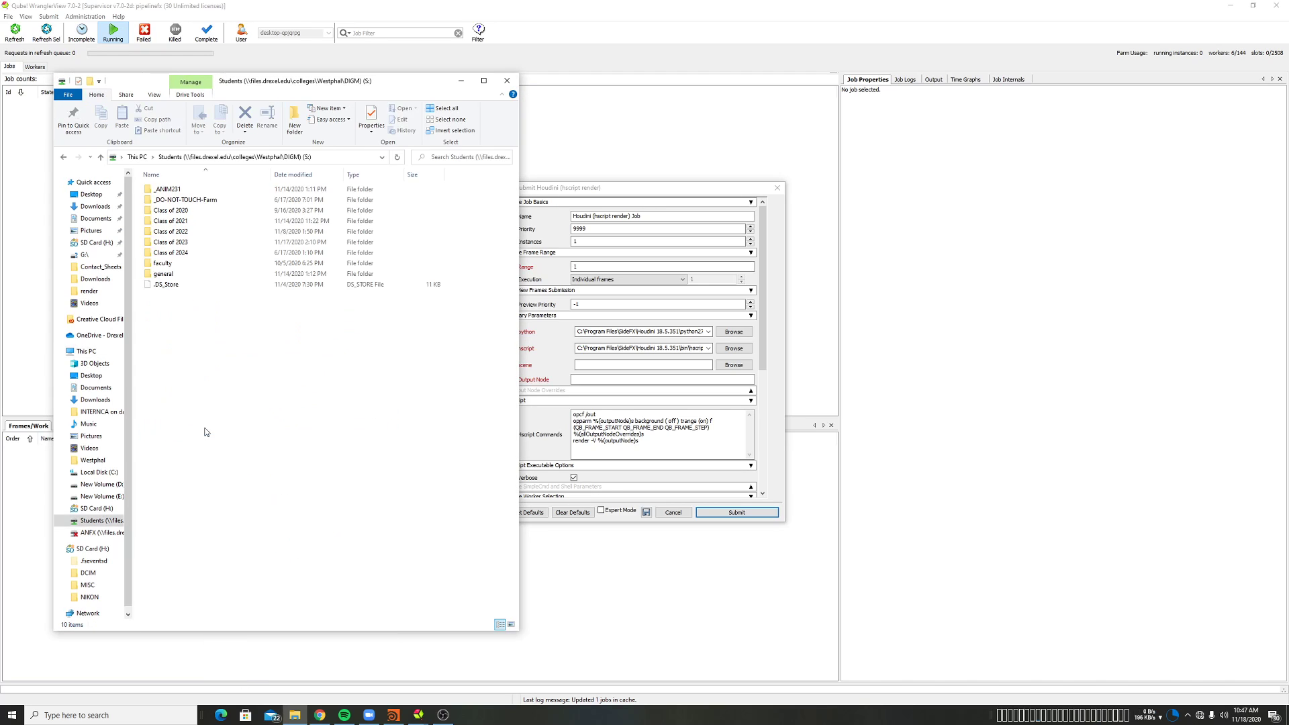
click(63, 157)
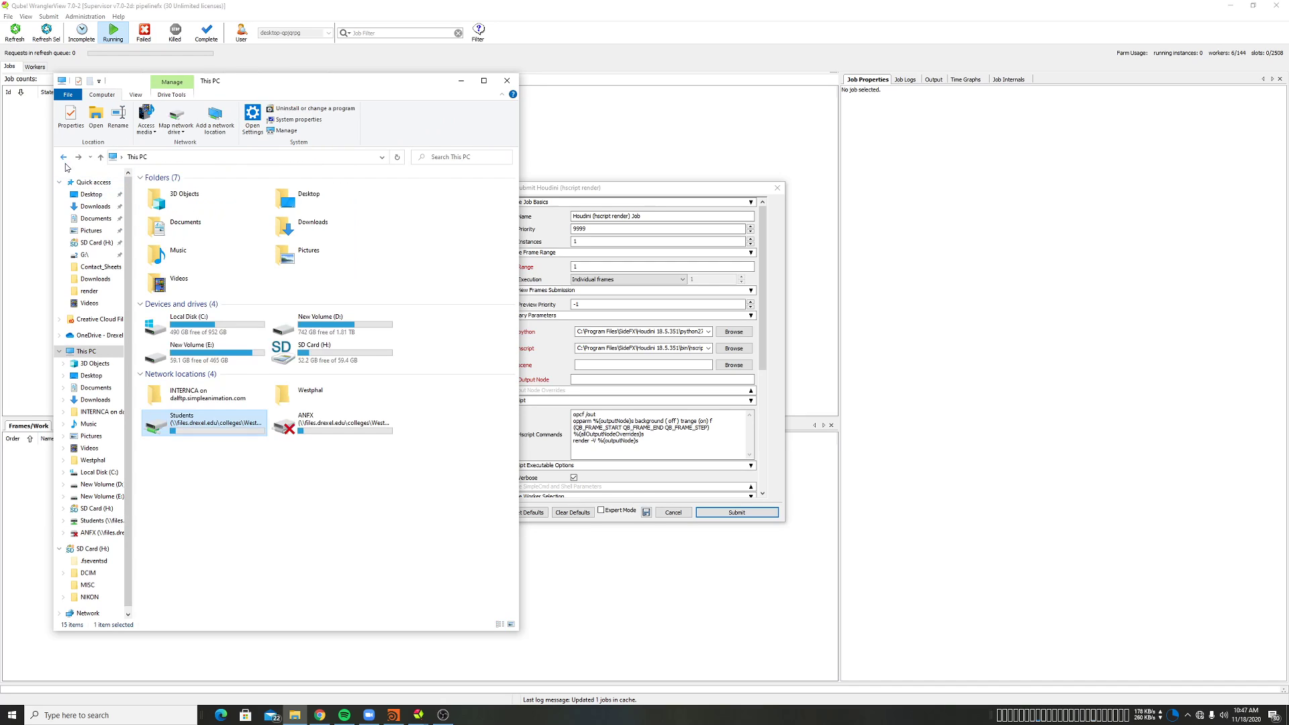
Copy the network path from the Students drive's name and set the job's scene path to \\files.drexel.edu\colleges\Westphal\DIGM.
right_click(199, 431)
click(182, 592)
click(217, 423)
drag(183, 419, 222, 429)
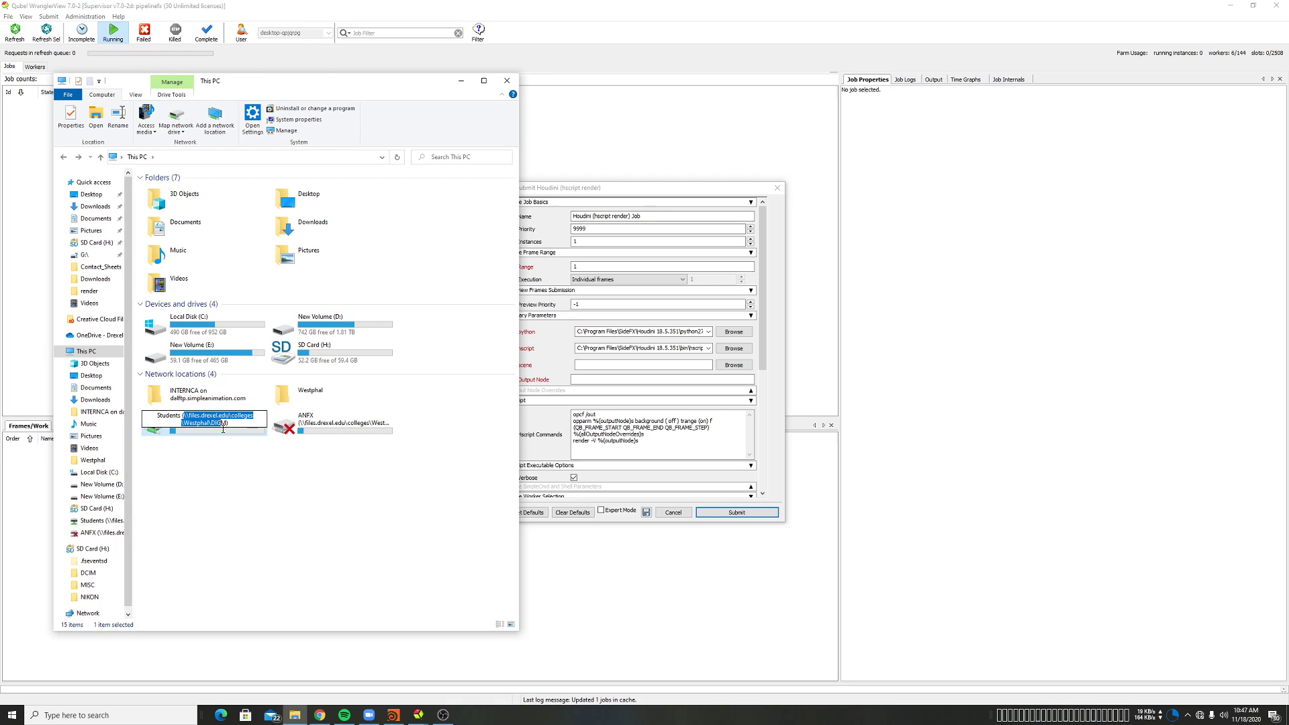
click(362, 479)
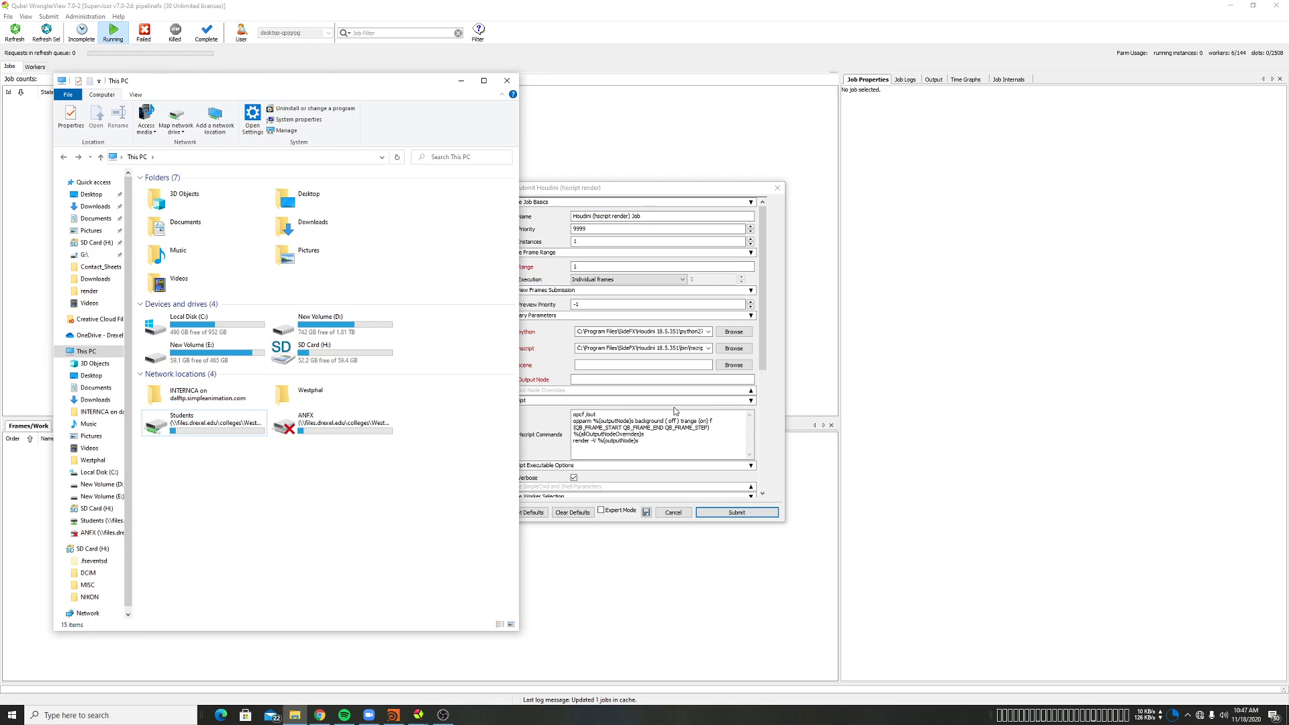
click(651, 364)
text(\\files.drexel.edu\colleges\Westphal\DIGM)
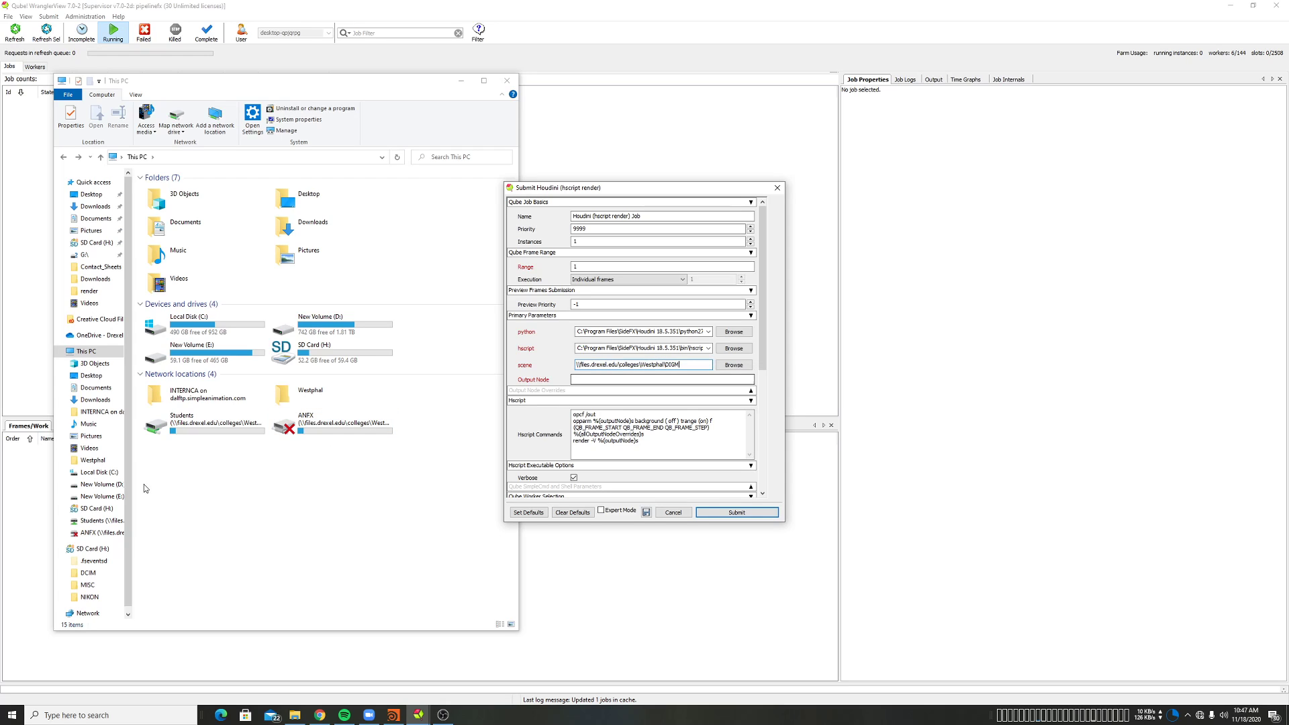
Minimize File Explorer and complete the job's scene path as \\files.drexel.edu\colleges\Westphal\DIGM\houdini.hip.
double_click(181, 418)
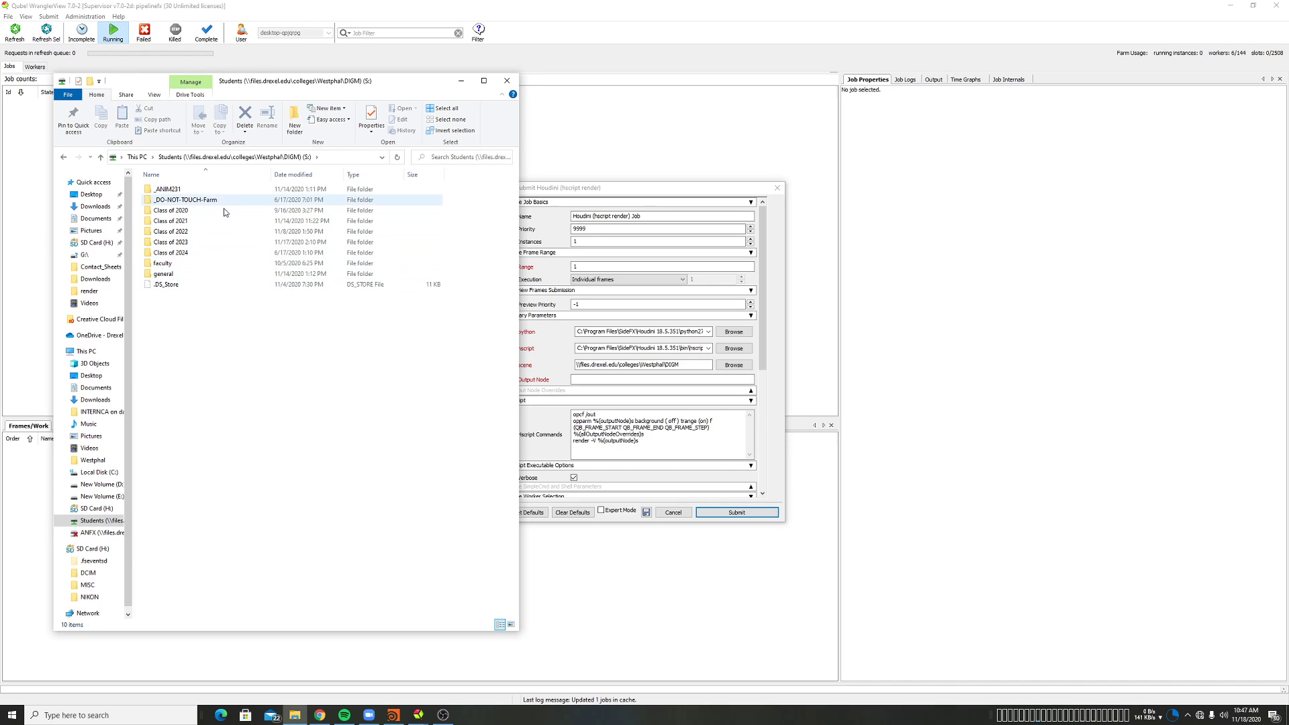
click(63, 157)
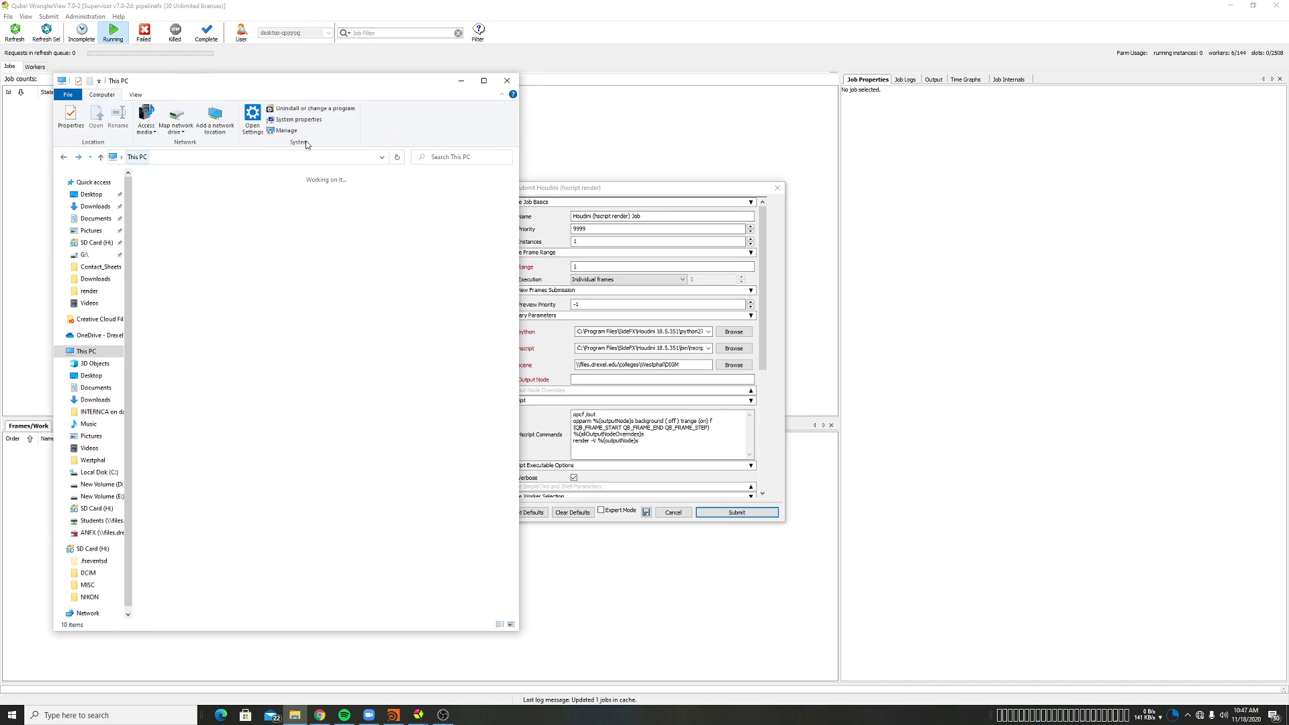
click(460, 81)
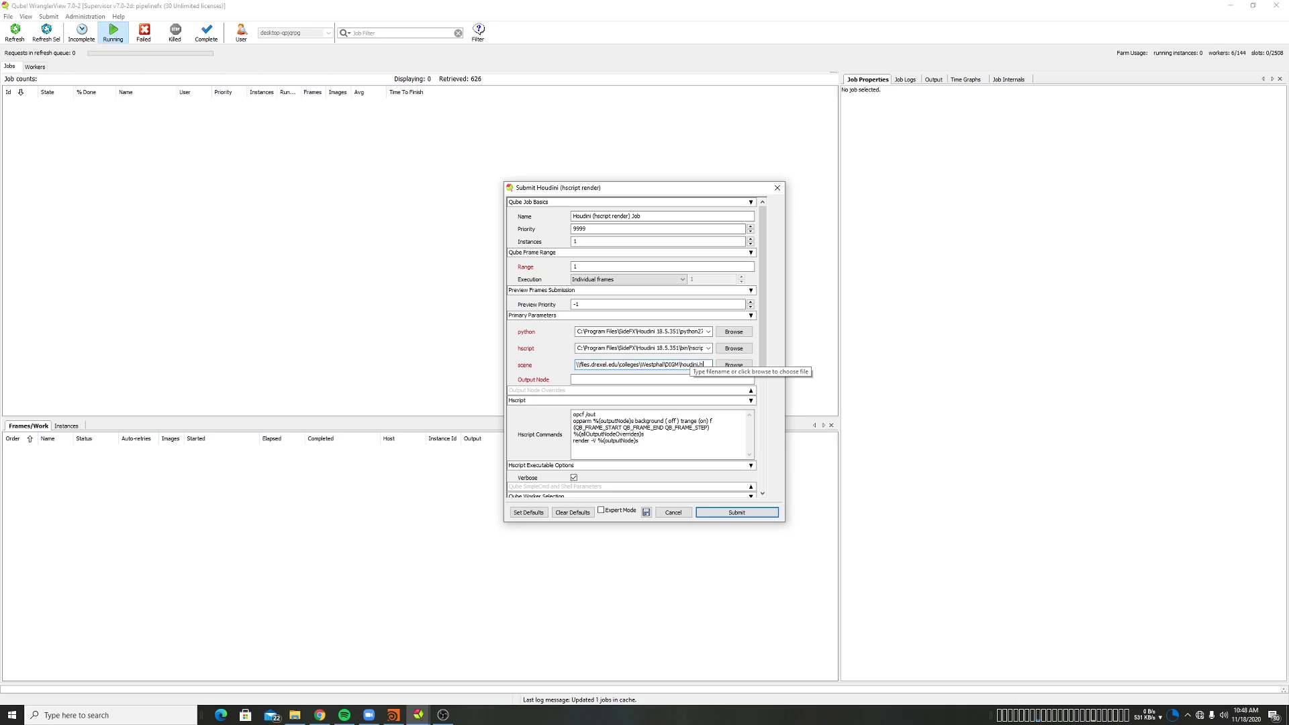
text(ip)
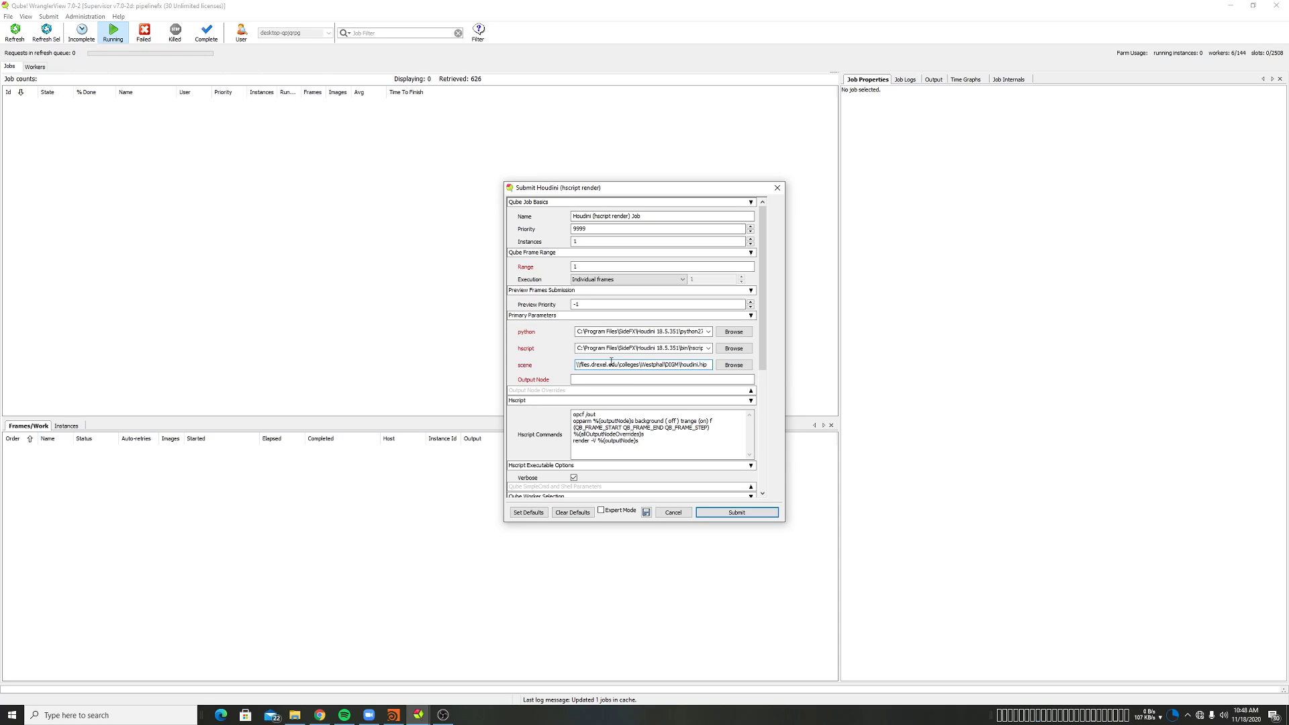
Switch to Houdini, open the out network and locate the mantra1 render node, shifting it slightly.
click(594, 380)
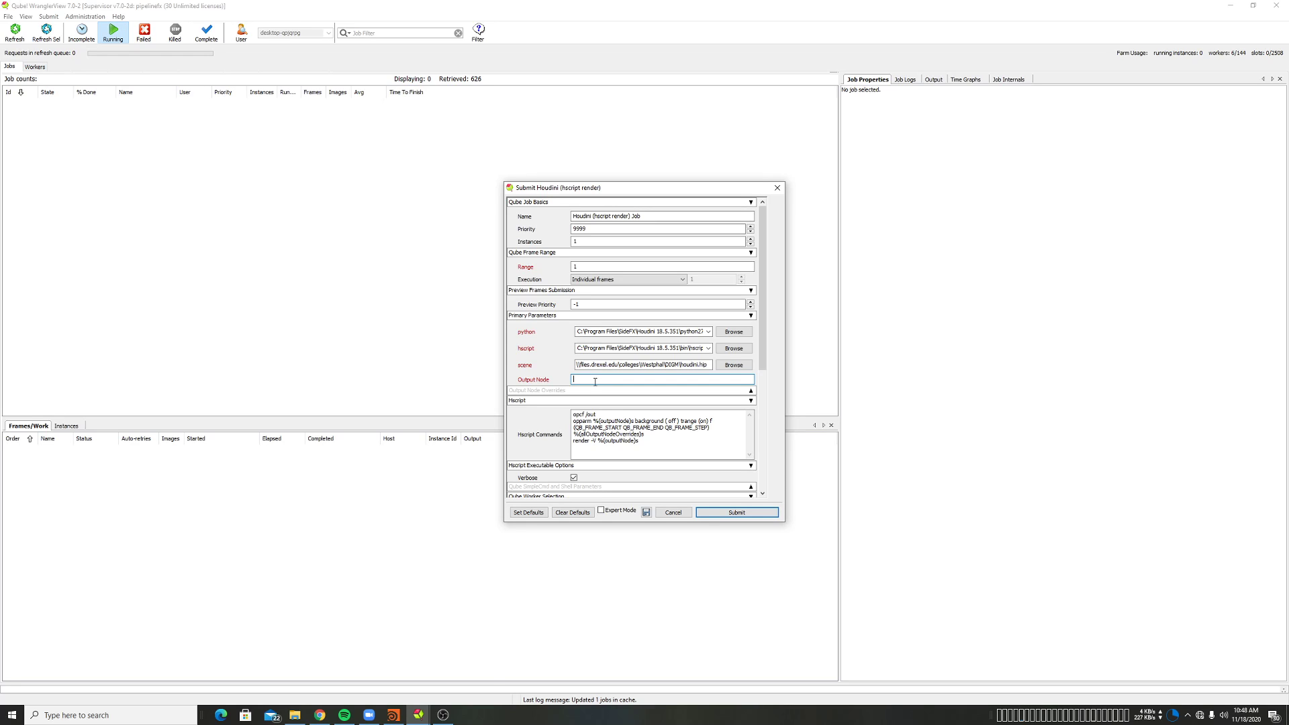
click(393, 715)
click(921, 377)
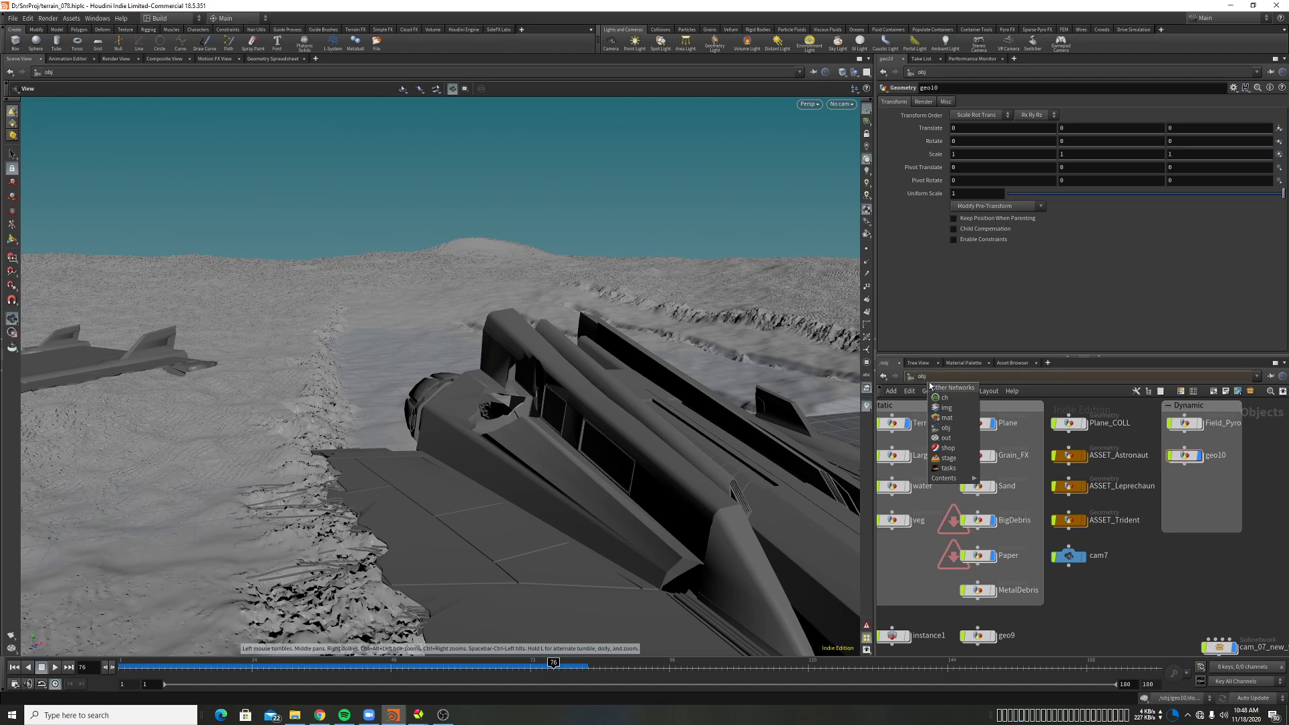
click(946, 437)
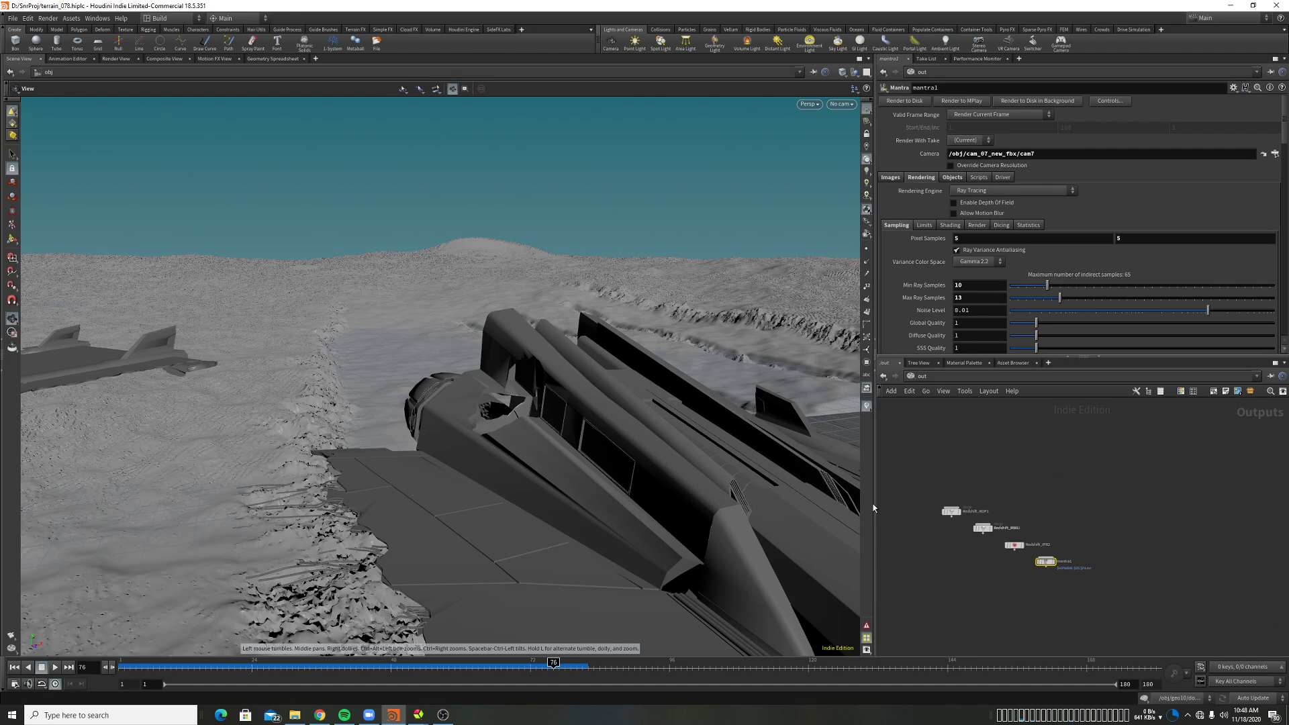
scroll(985, 542, up, 5)
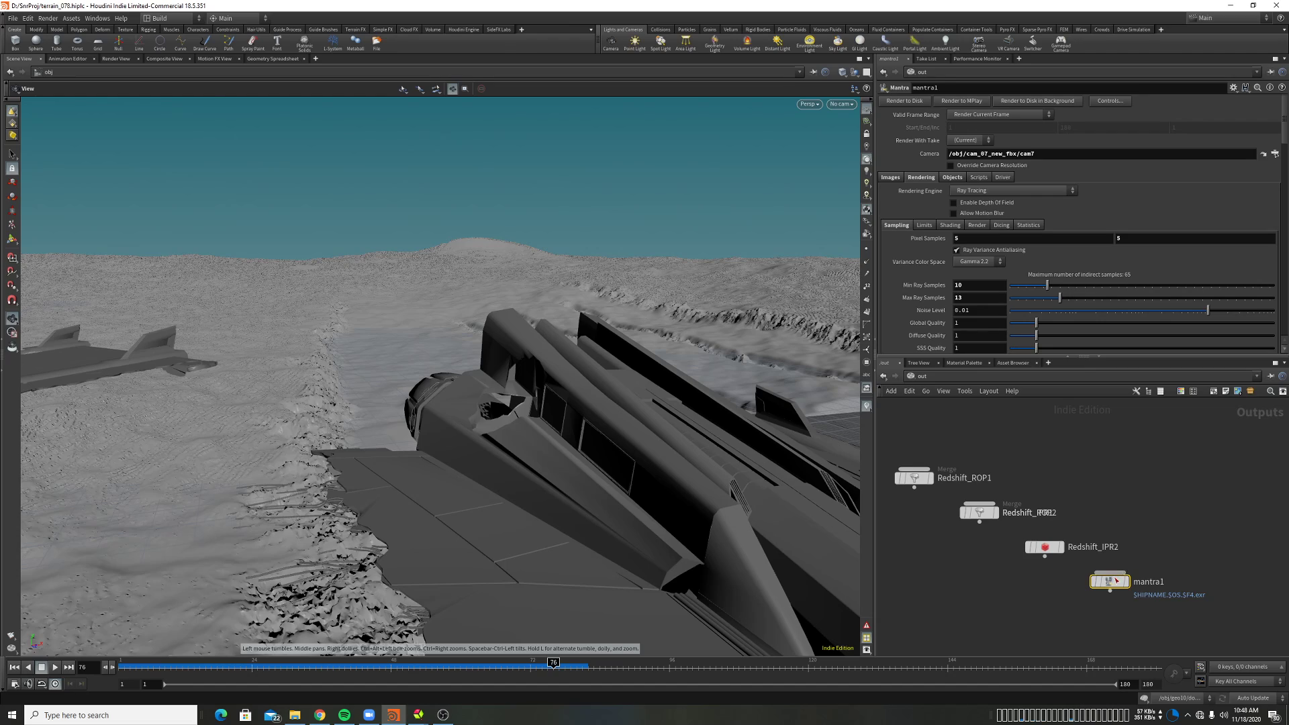
drag(1109, 585, 1088, 602)
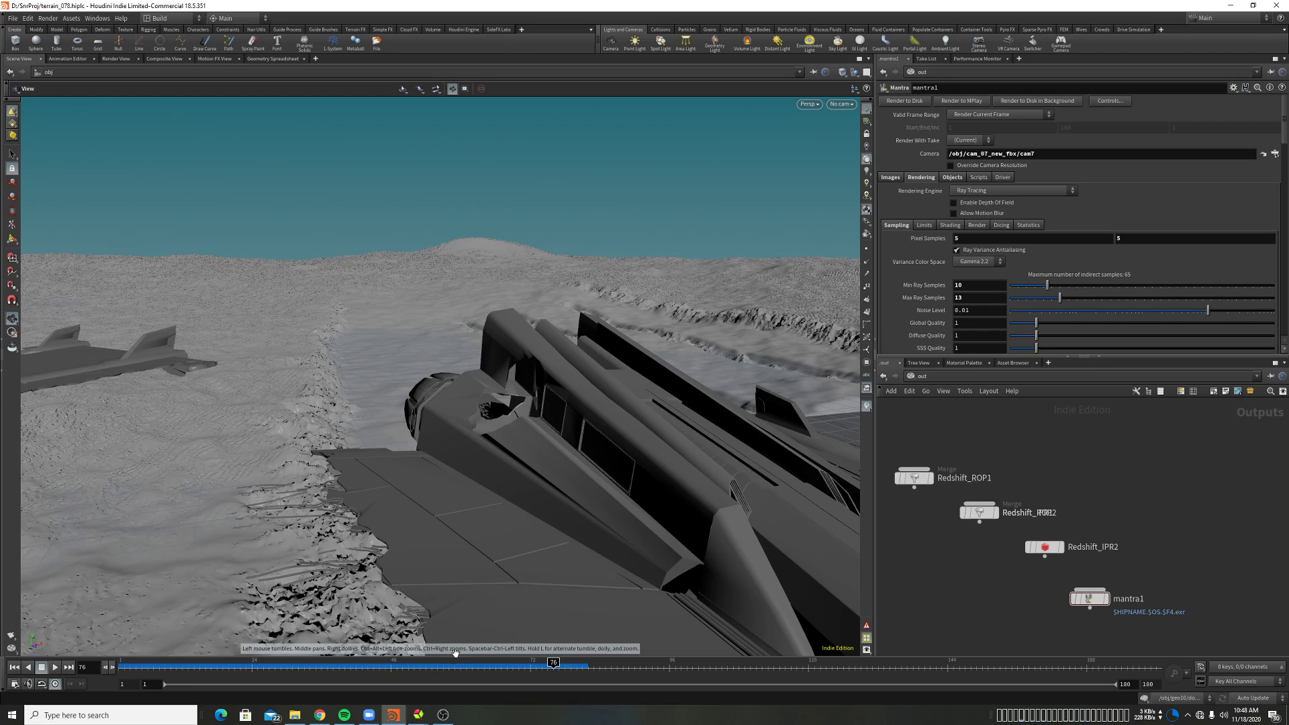
Switch back to the Qube! job submission dialog and set the Output Node to mantra1.
mouse_move(419, 714)
click(419, 661)
click(585, 379)
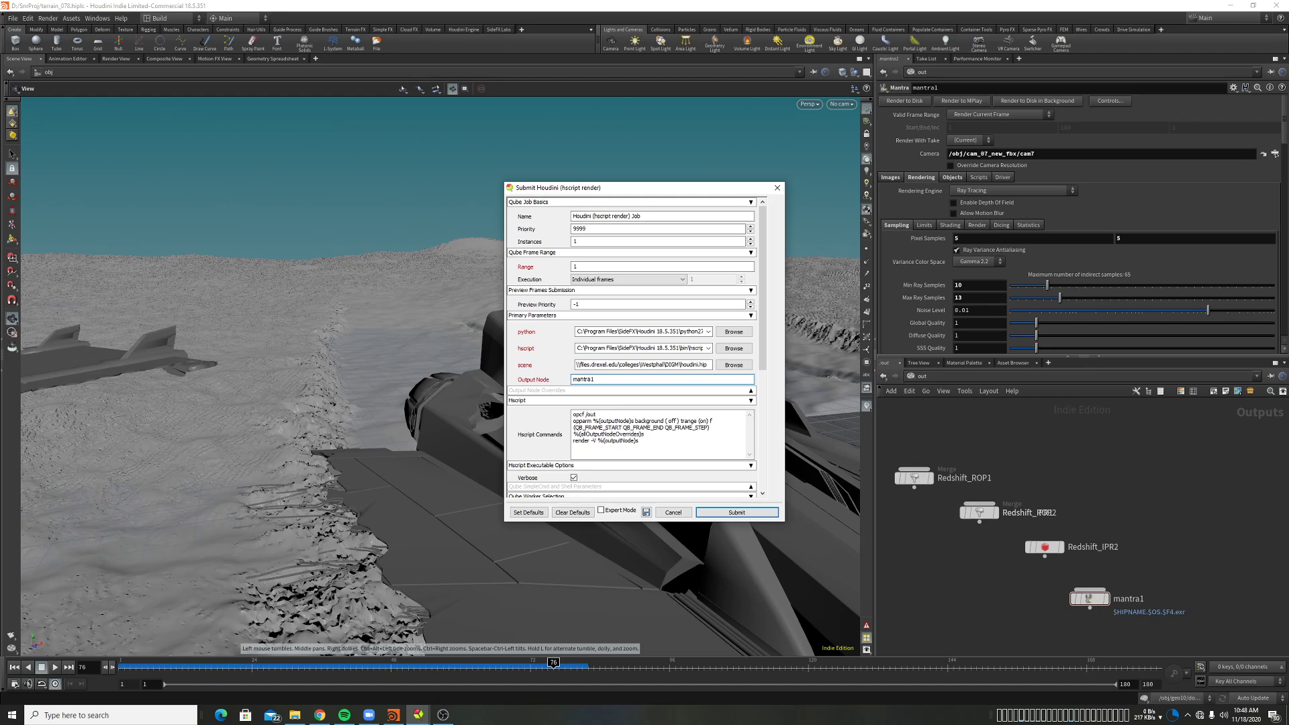
Add a Geometry output node in an empty area of Houdini's out network.
click(1112, 457)
key(Tab)
text(geo)
key(Return)
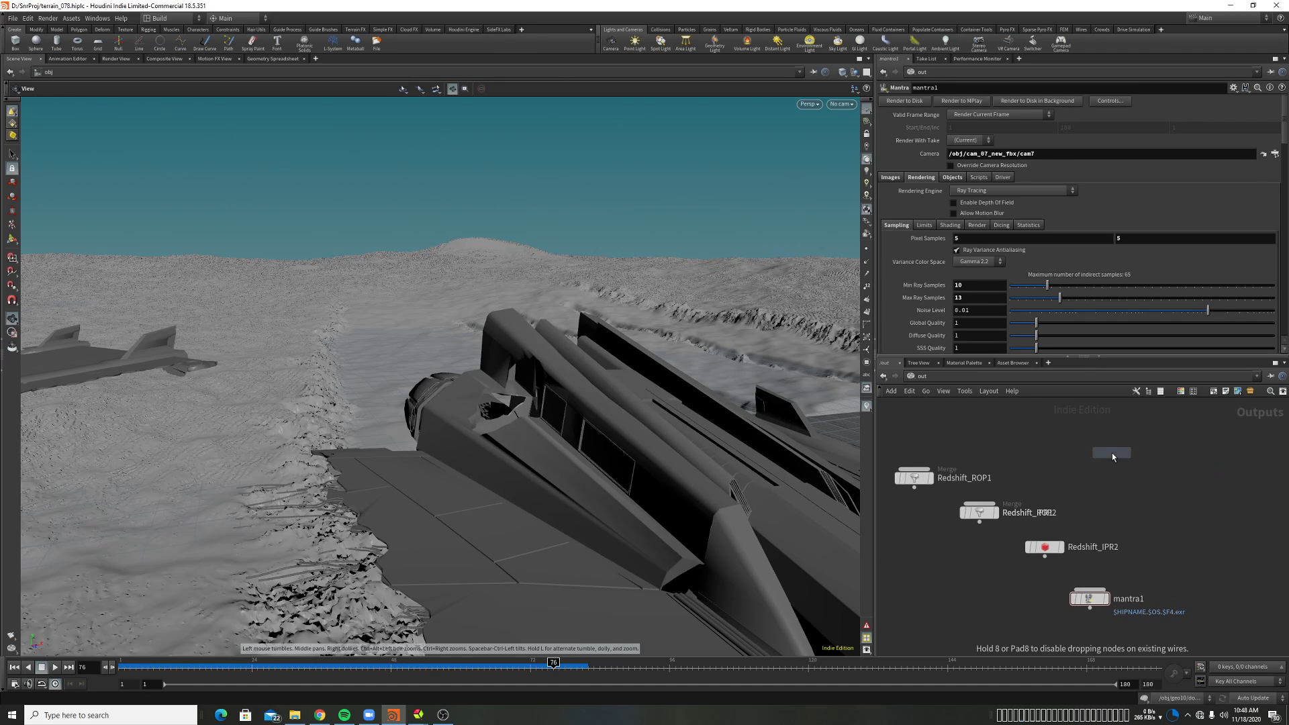
click(1111, 453)
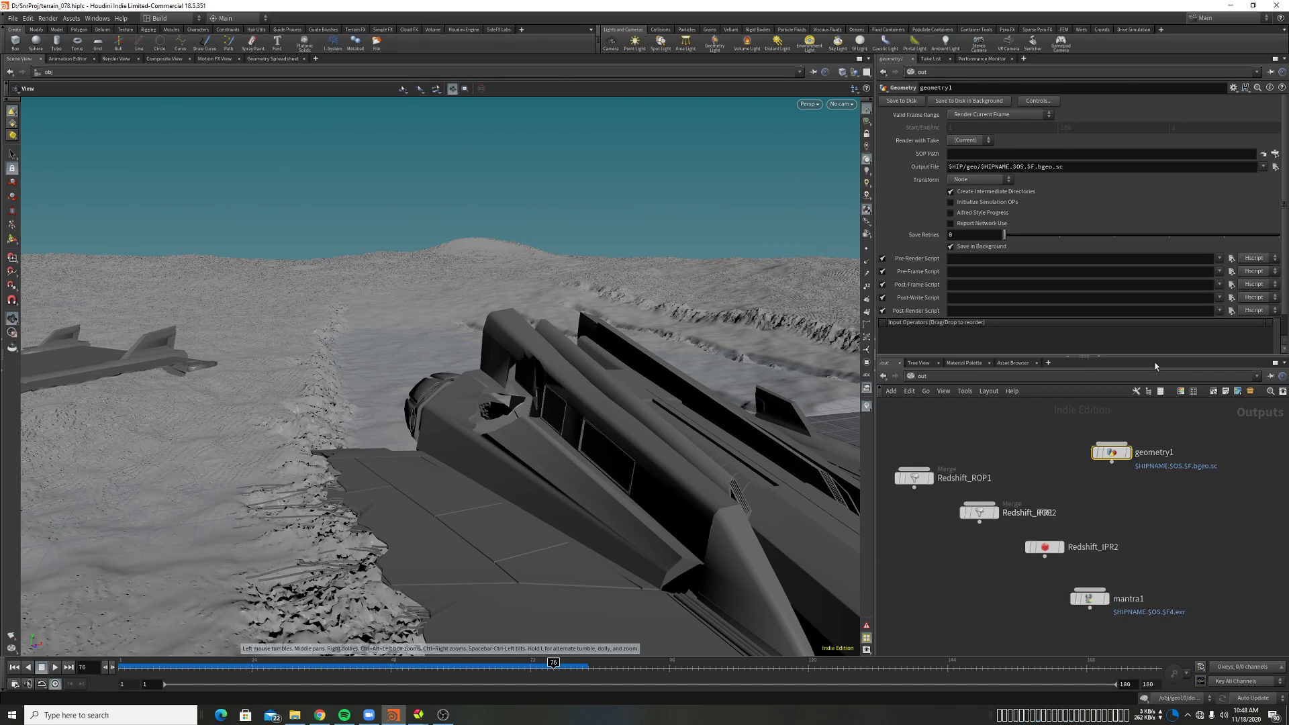
Copy the geometry1 node's name, switch to the Qube! submission dialog and set it as the Output Node.
key(F2)
key(ctrl+c)
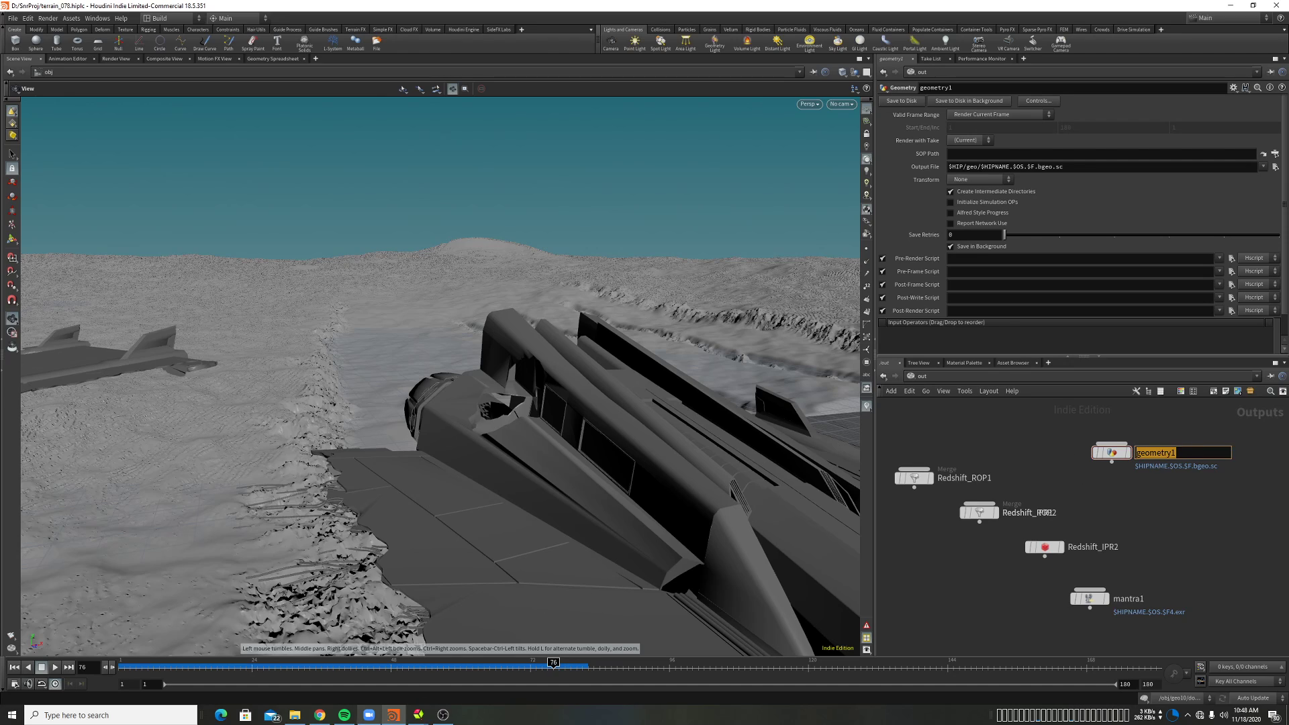
mouse_move(418, 714)
click(461, 664)
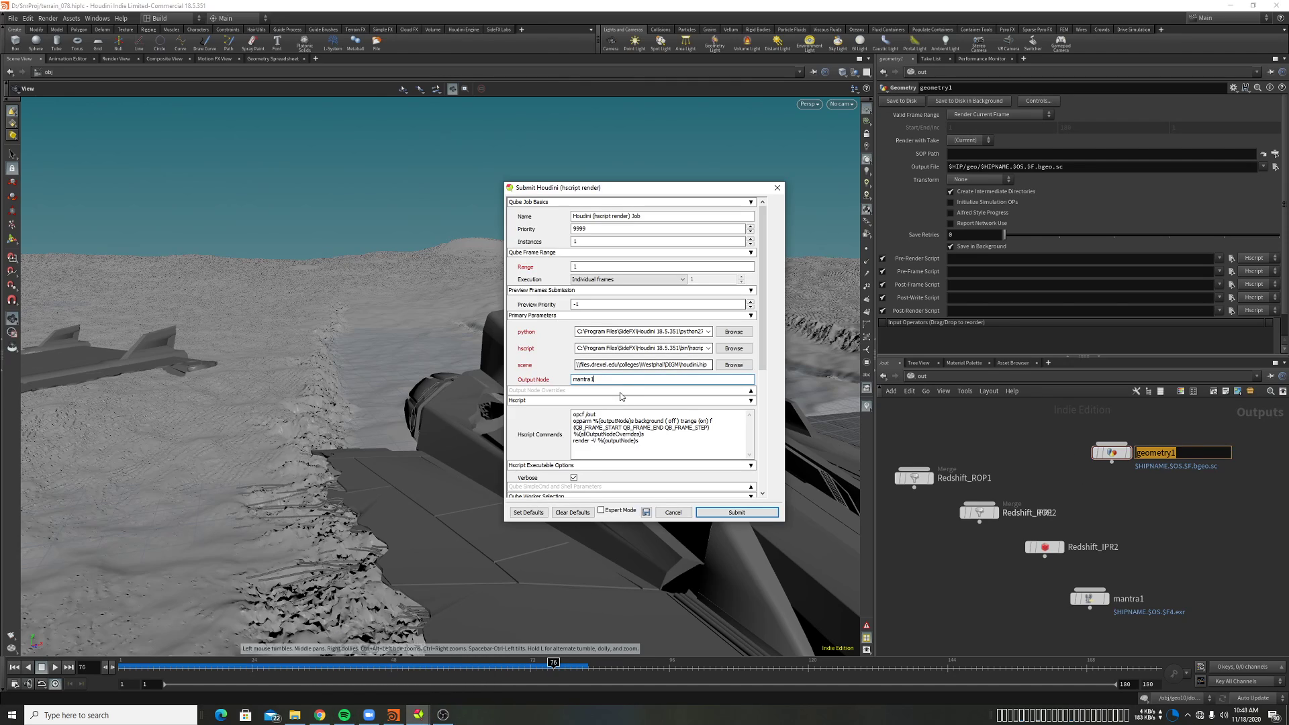
drag(613, 380, 533, 383)
key(ctrl+v)
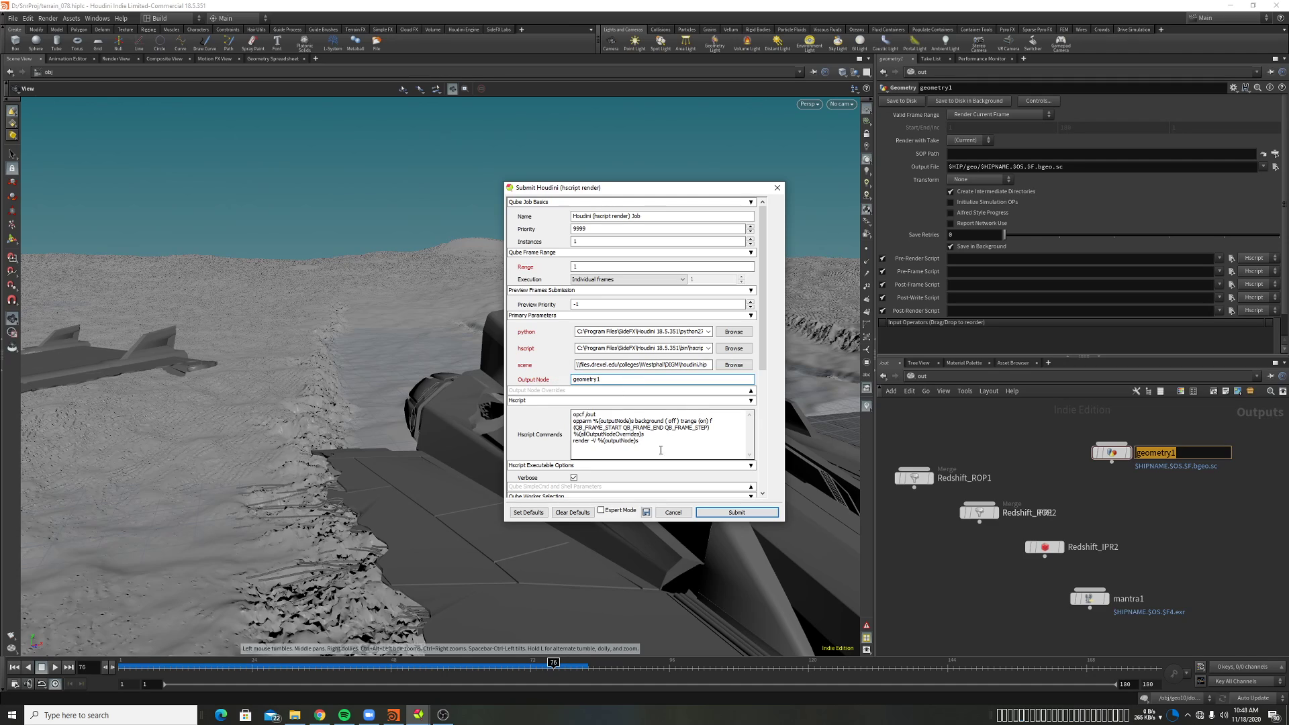
click(646, 512)
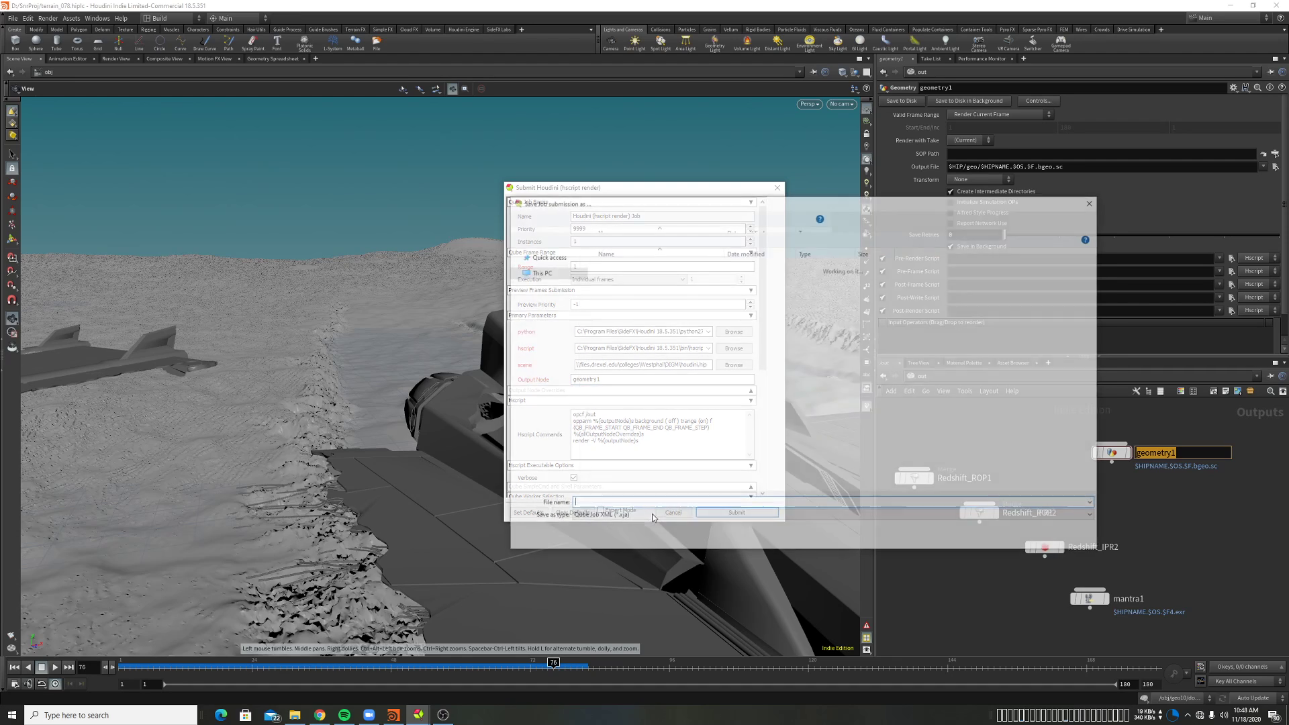
drag(680, 208, 399, 177)
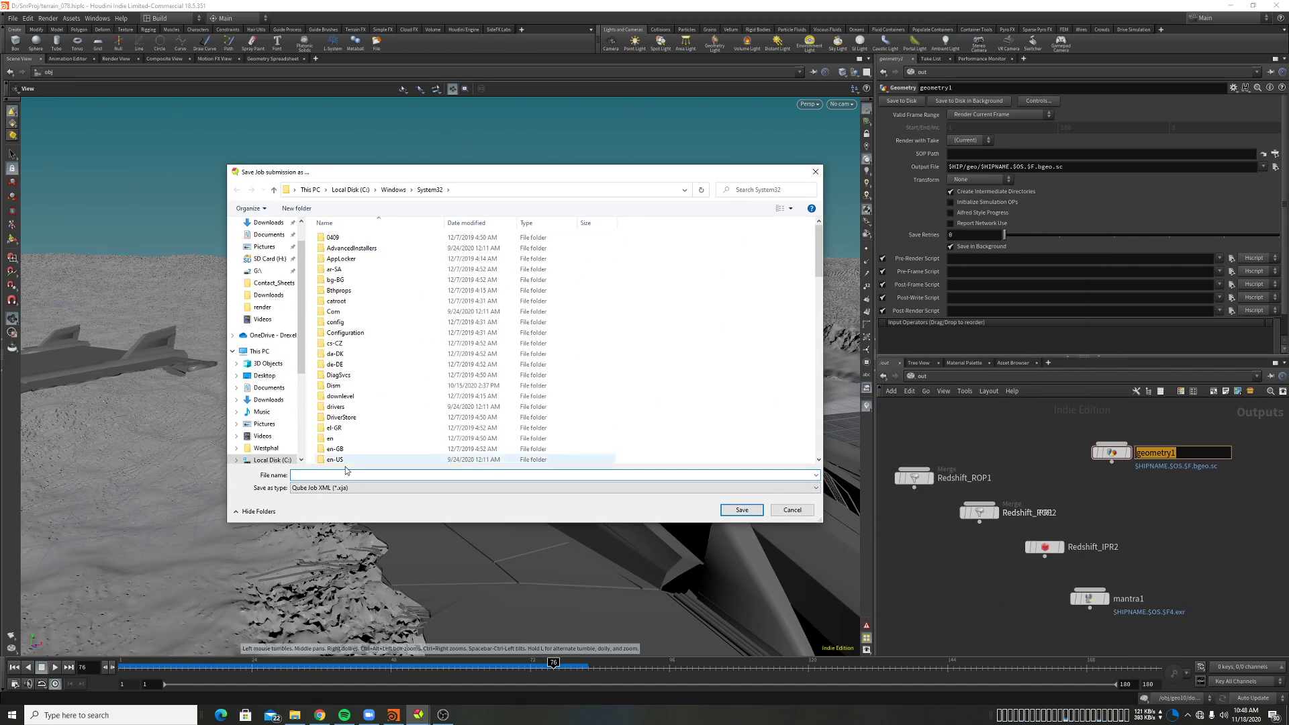
text(houdini)
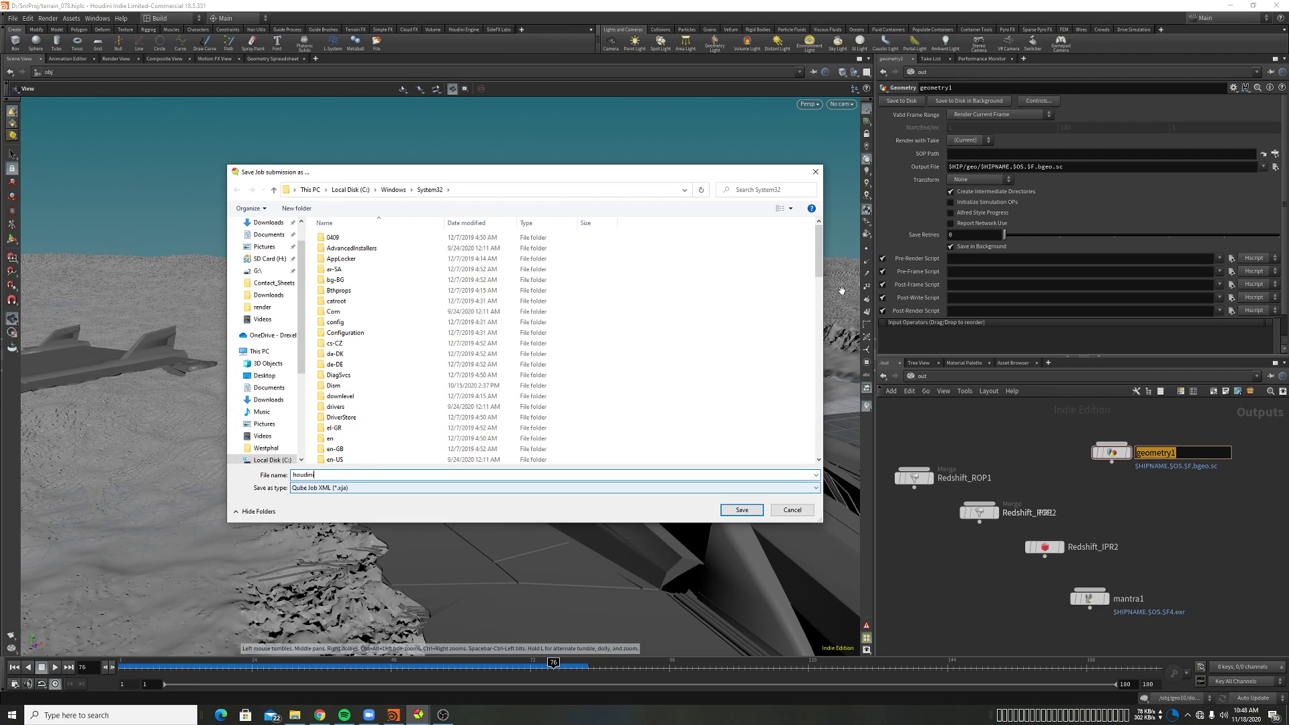
click(816, 171)
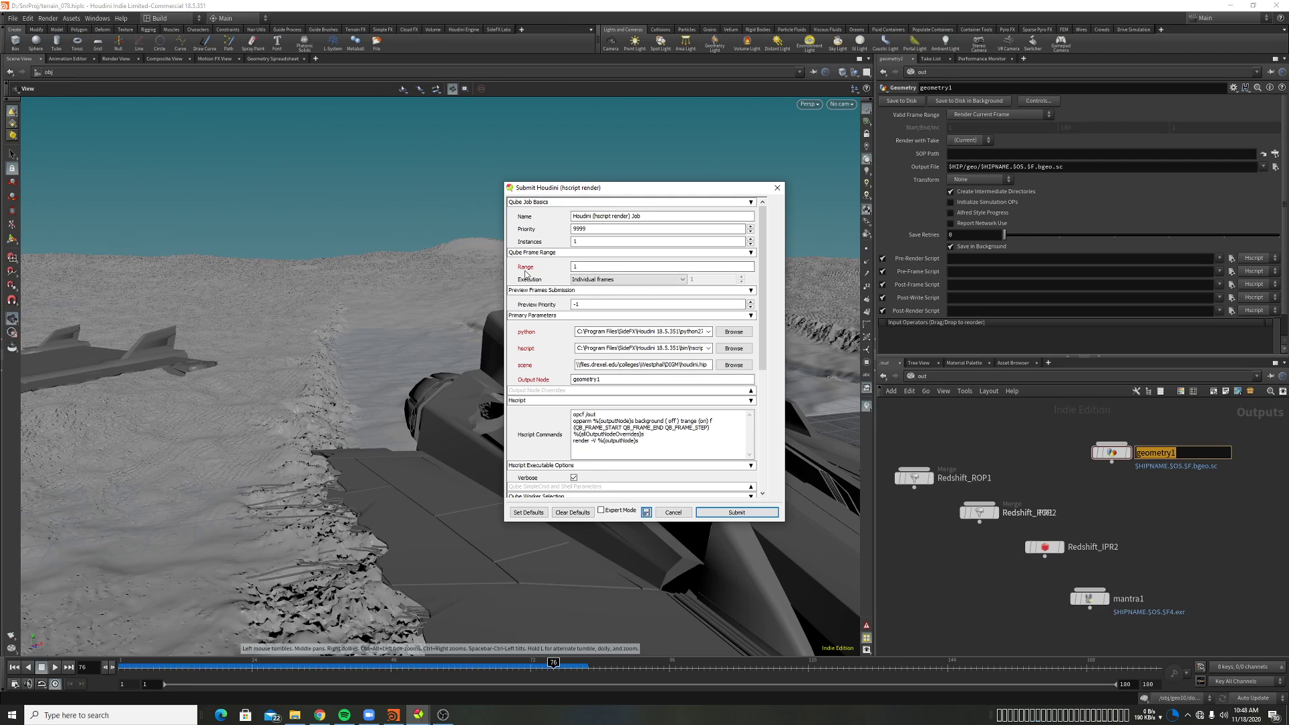
Set the job's frame range to 1-10 and check the available Execution options.
click(597, 266)
double_click(597, 266)
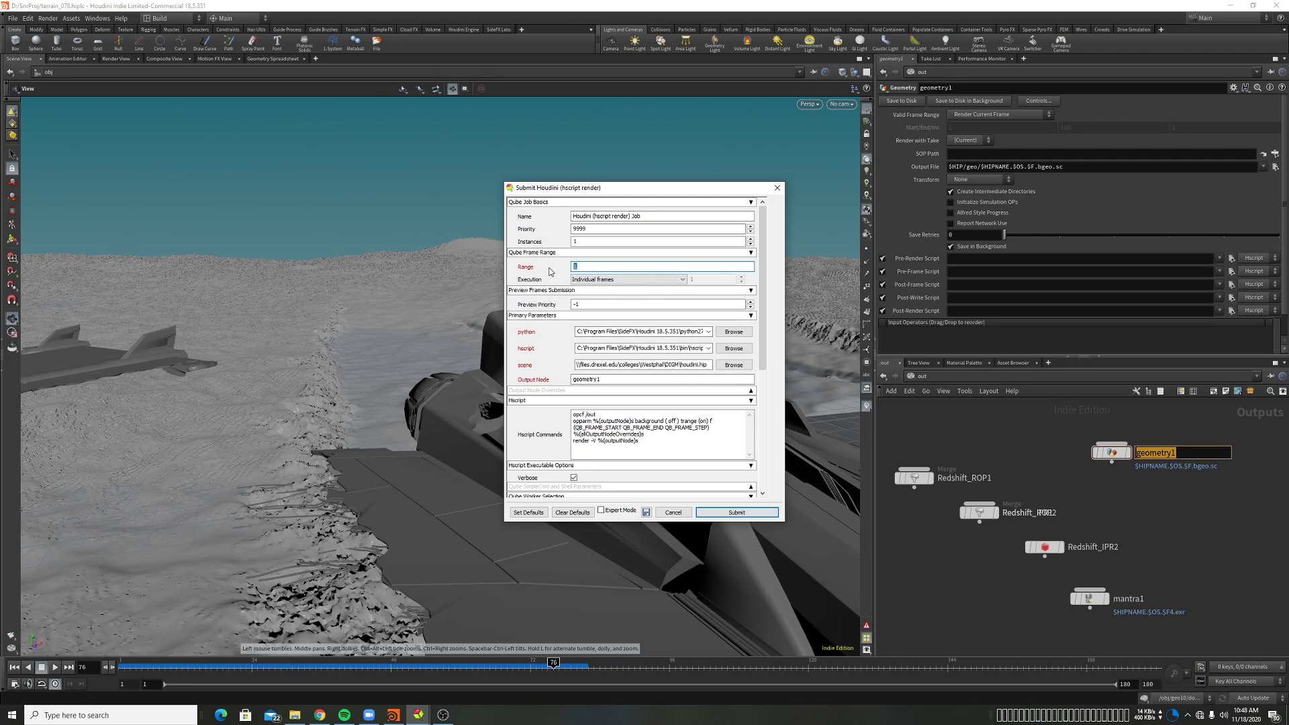
text(10)
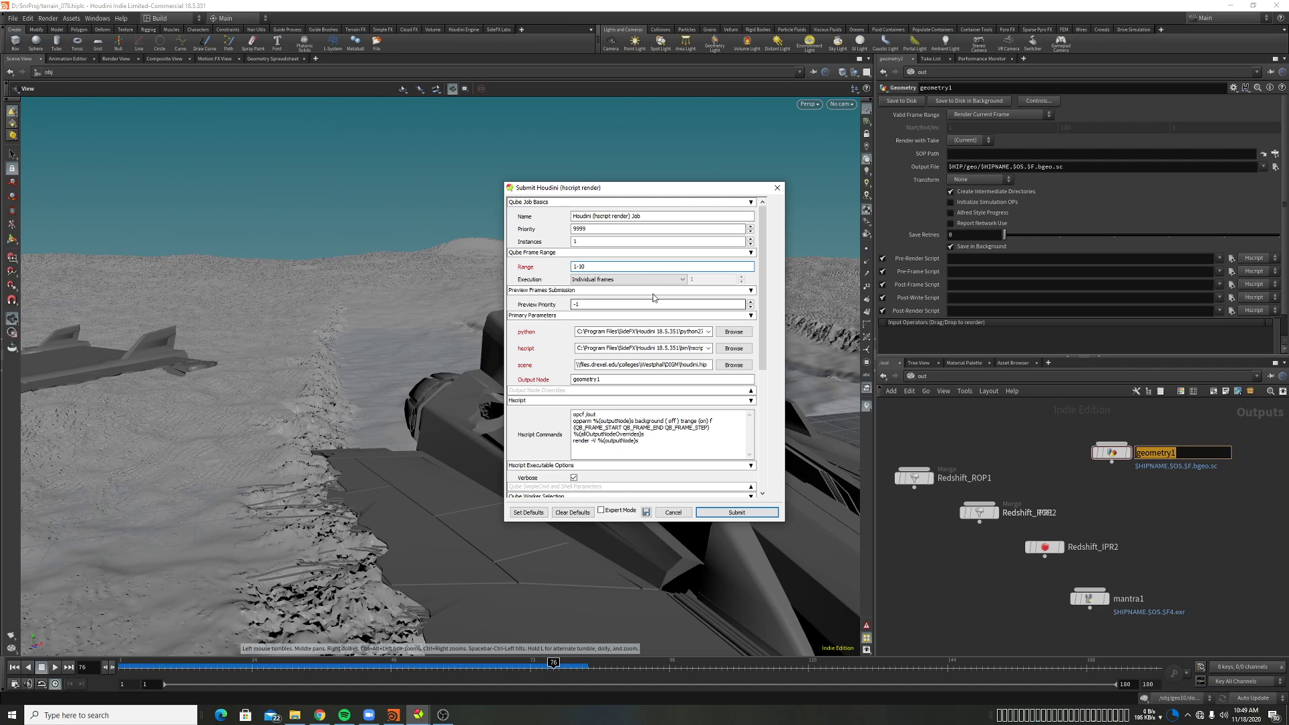
click(643, 280)
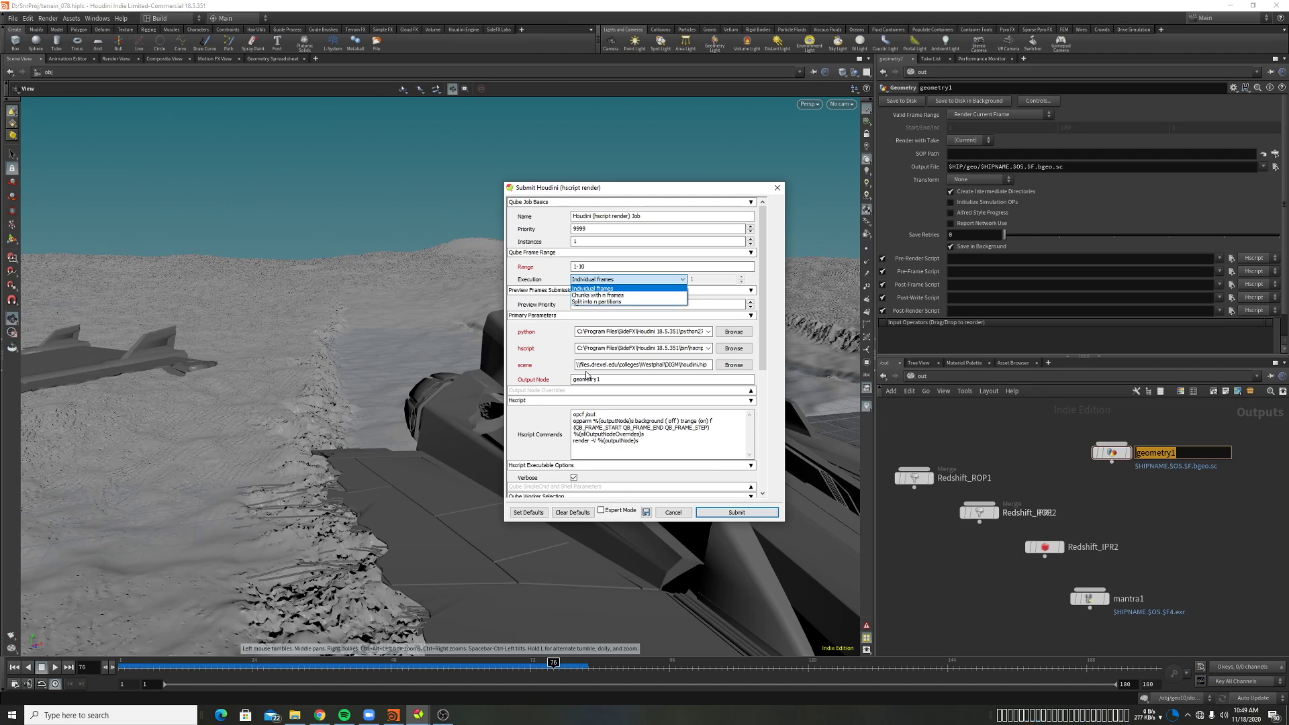
Turn on Expert Mode for the Houdini job submission.
scroll(582, 368, down, 5)
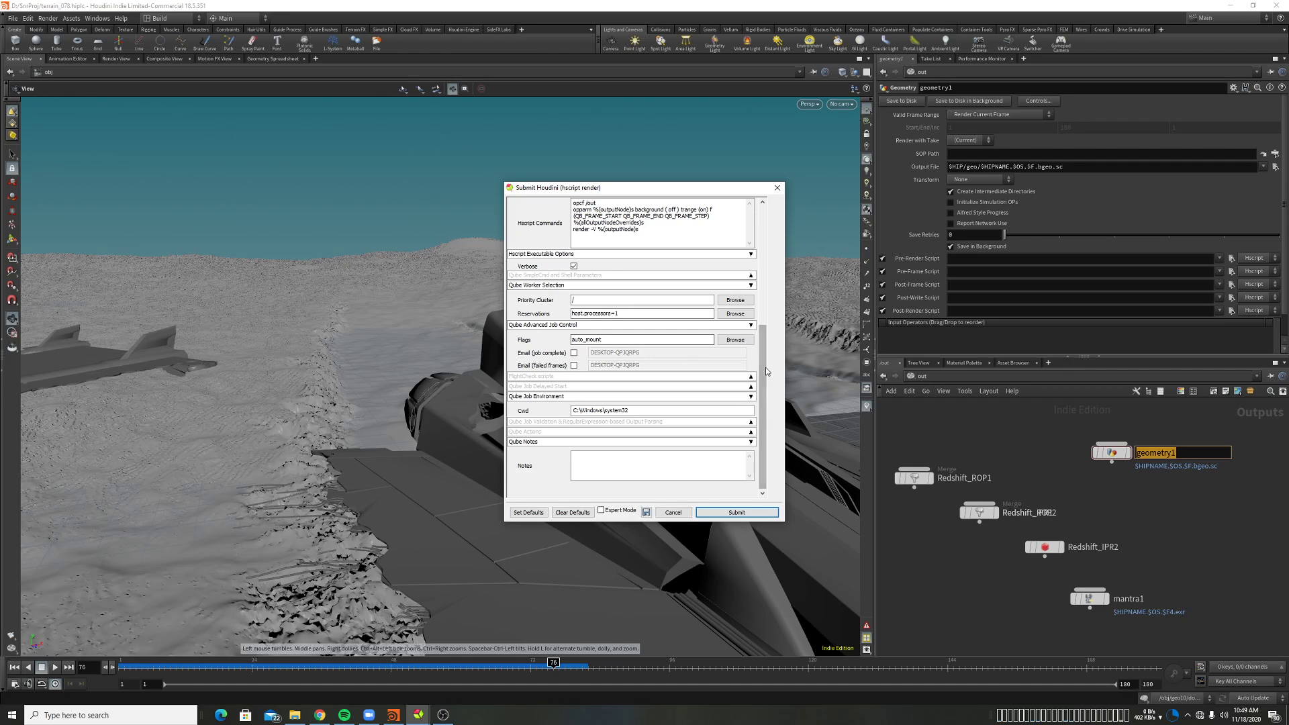
mouse_move(760, 342)
mouse_down()
mouse_move(775, 241)
mouse_move(770, 359)
mouse_up()
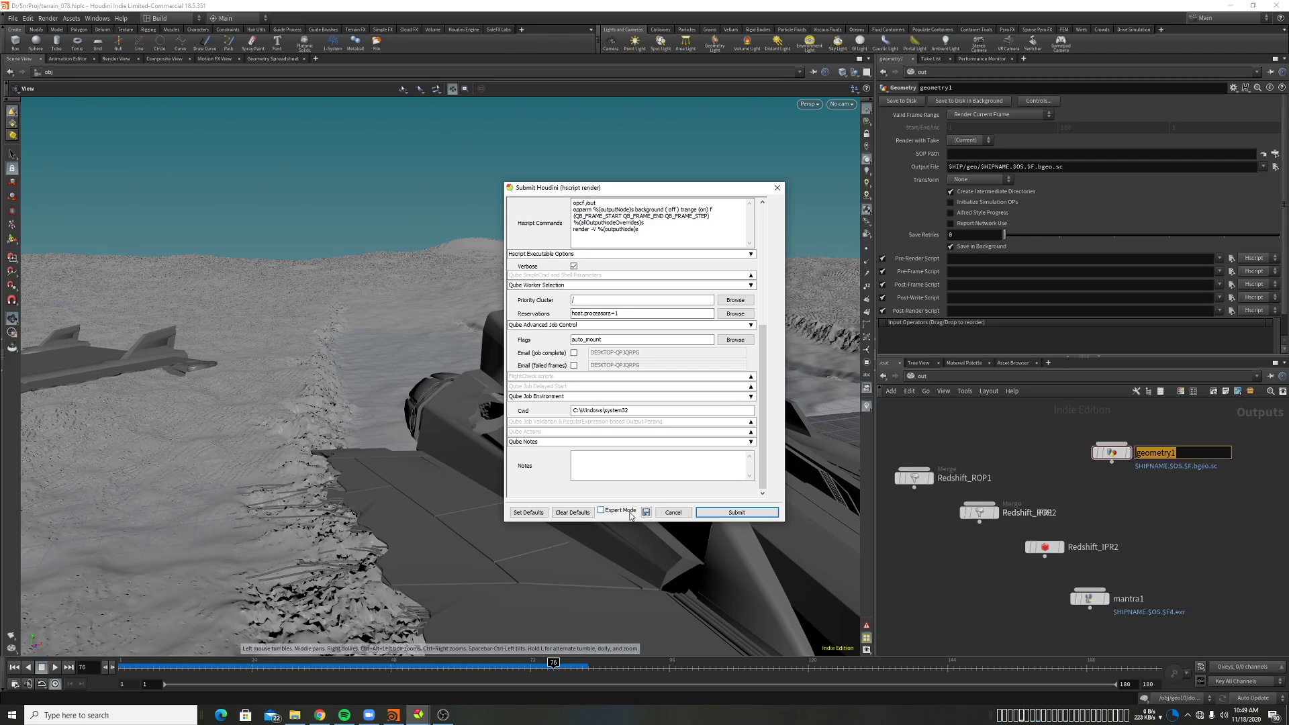
click(629, 511)
Browse the worker hostnames offered for the job's Hosts setting and leave without choosing any.
scroll(517, 413, down, 10)
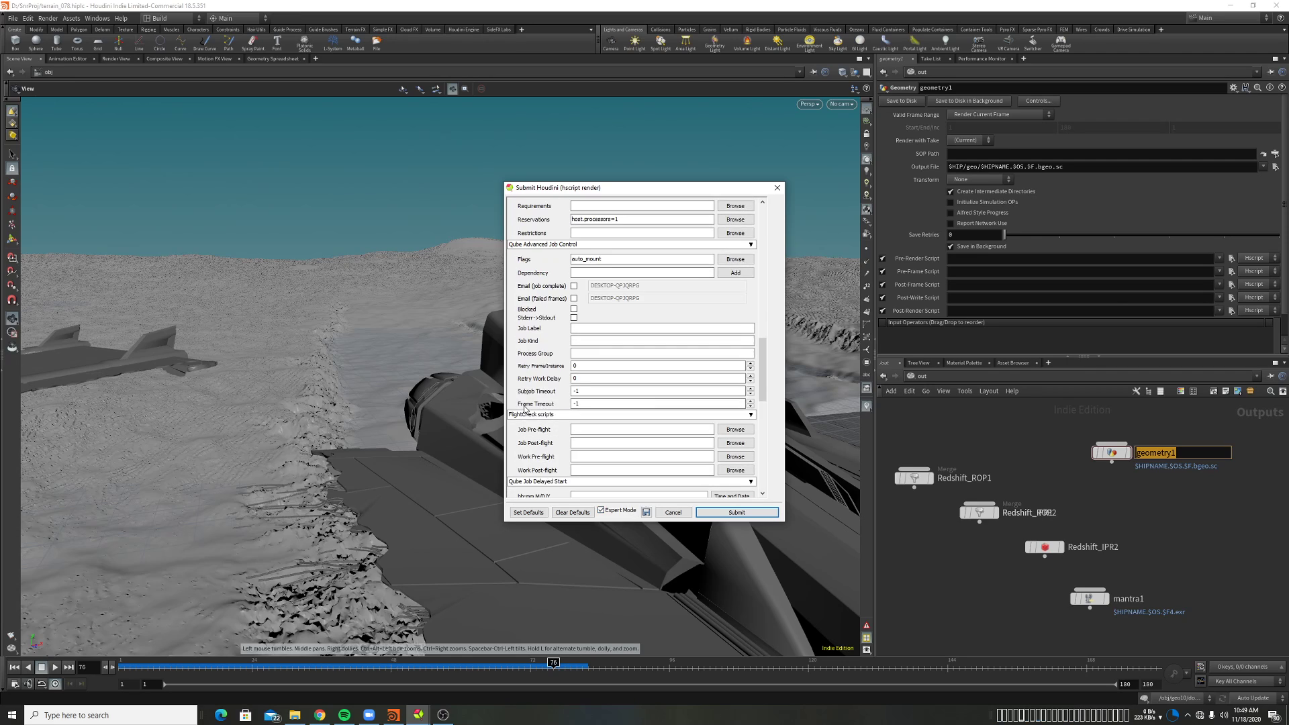
click(735, 336)
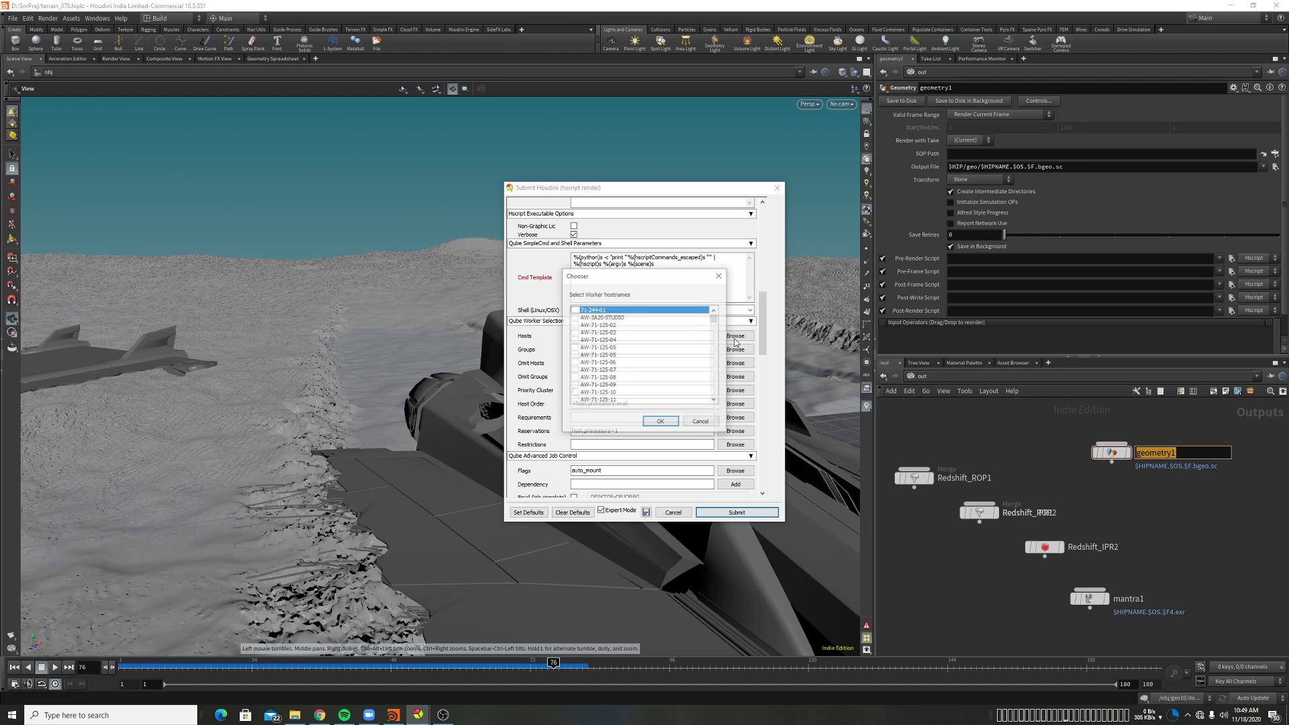
drag(714, 319, 715, 392)
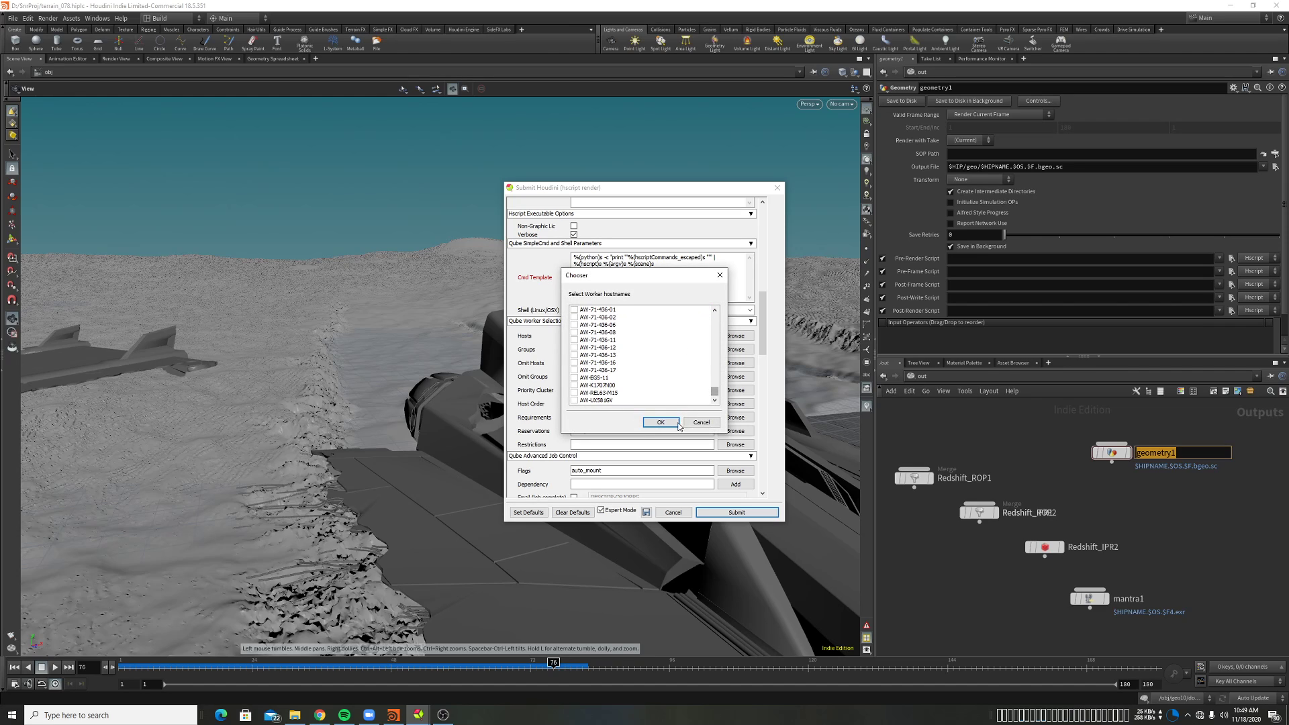
click(701, 421)
Examine the job's Requirements choices and the remaining expert settings, and close the submission without submitting.
scroll(539, 396, down, 3)
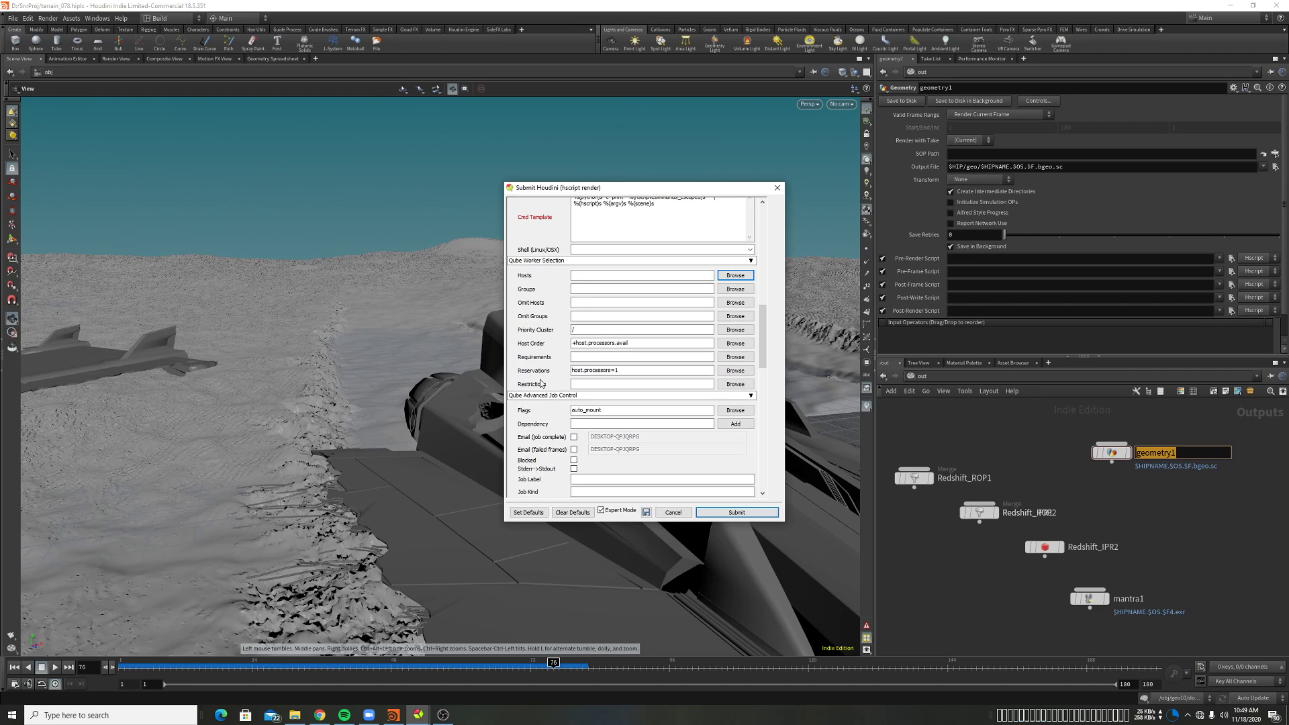
click(728, 358)
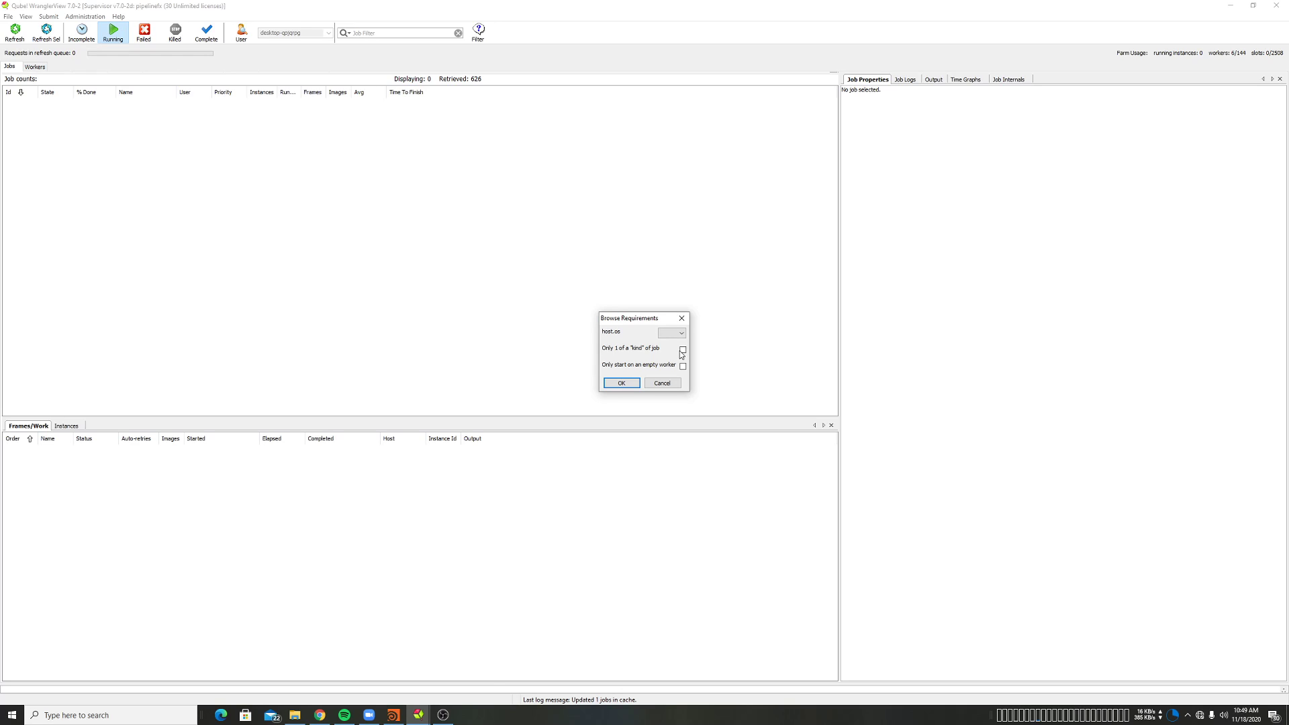
click(662, 383)
scroll(546, 408, down, 5)
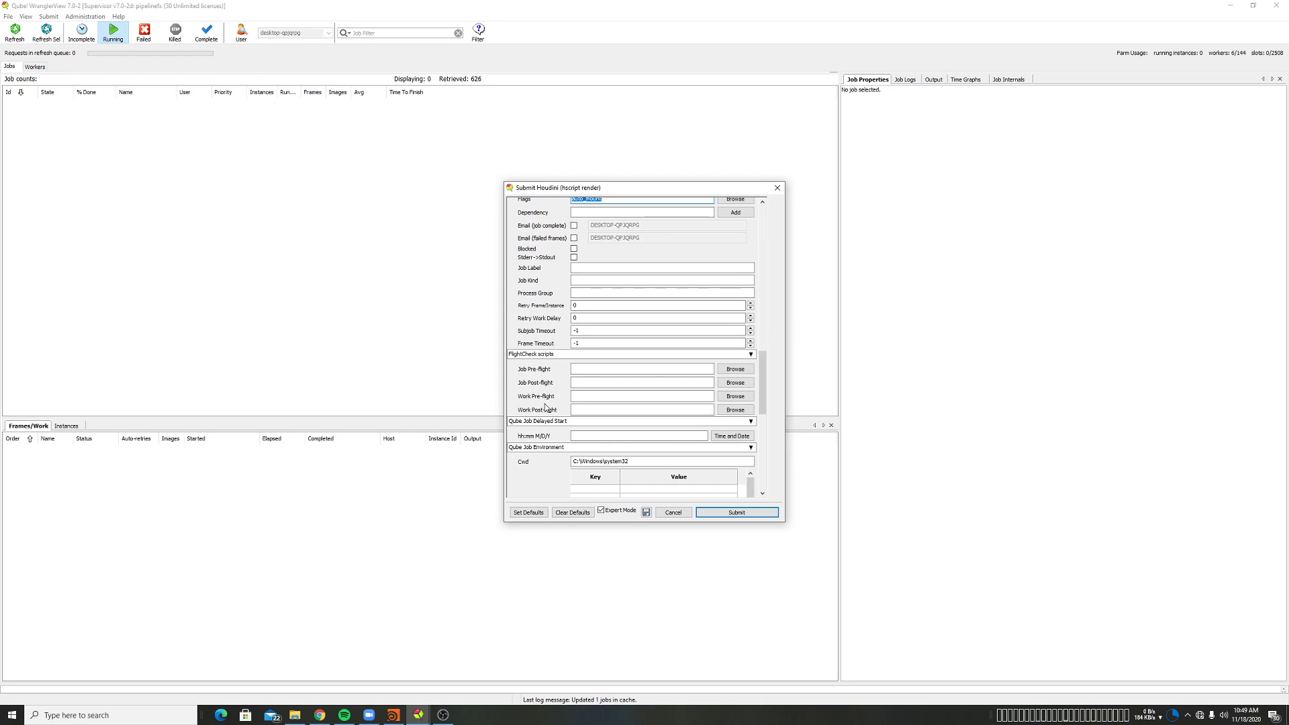
scroll(544, 437, down, 3)
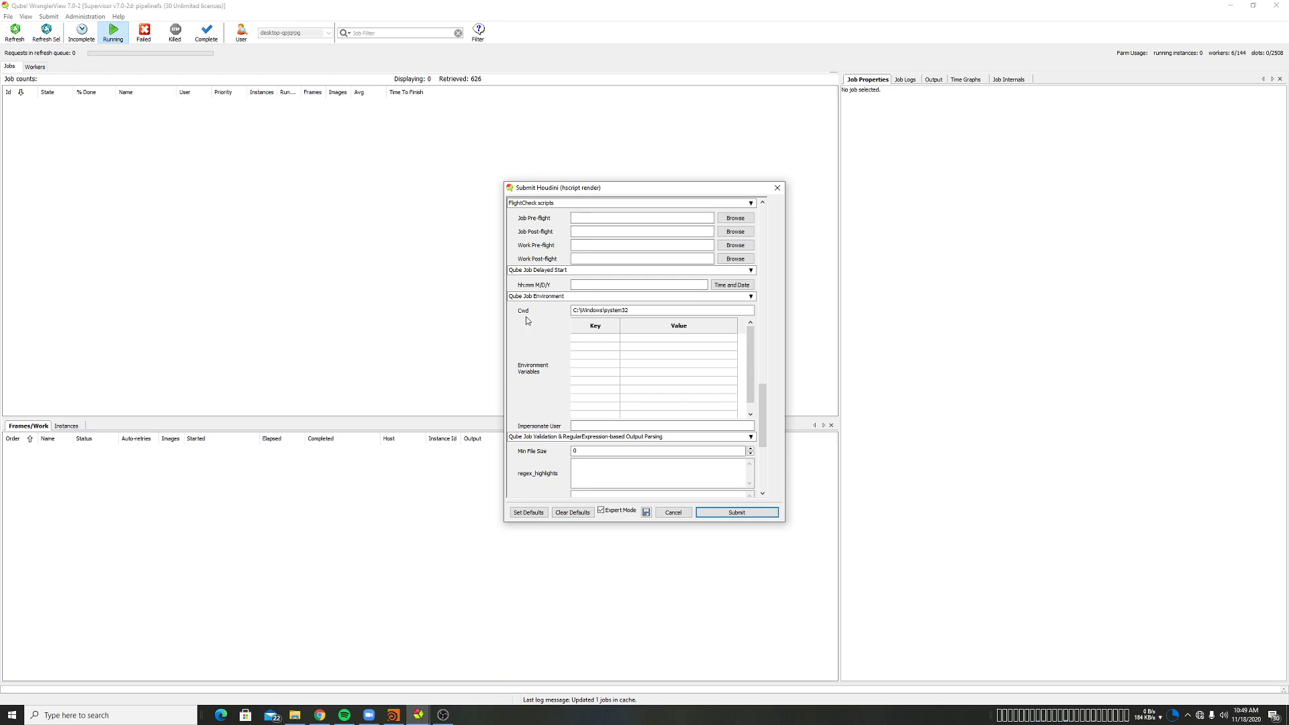
scroll(527, 321, up, 8)
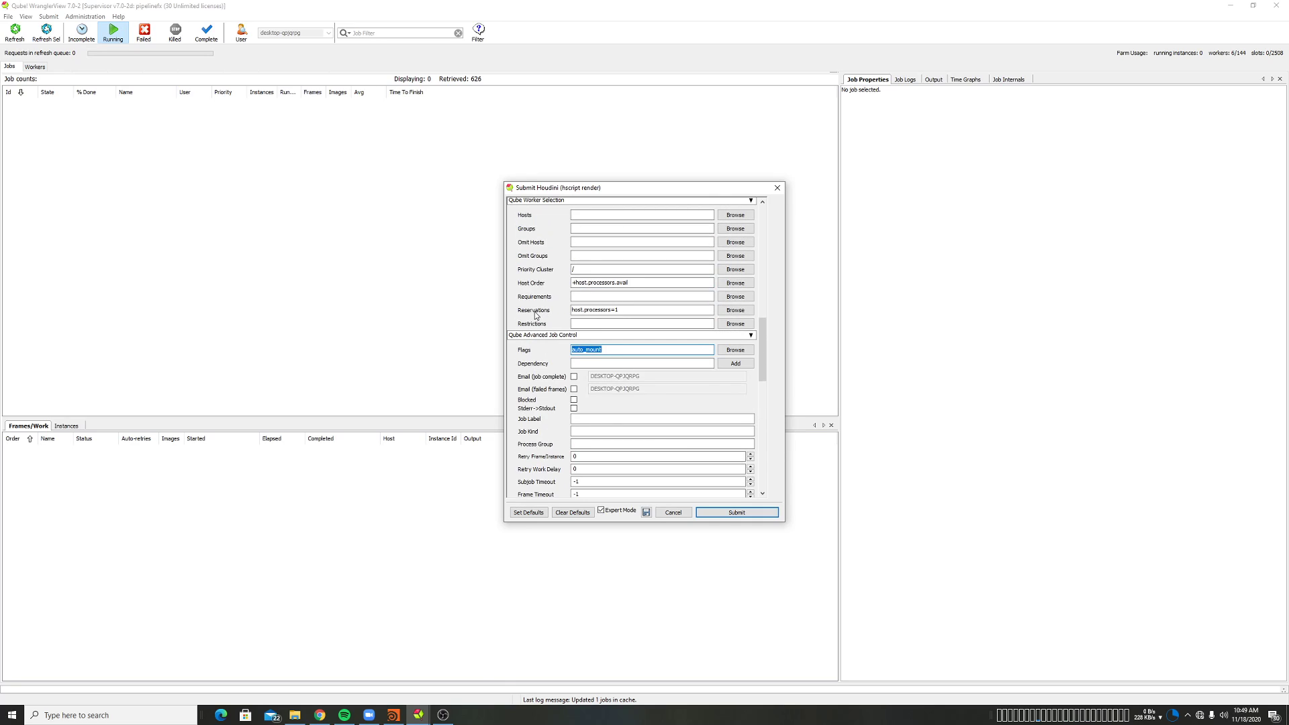
scroll(535, 315, up, 4)
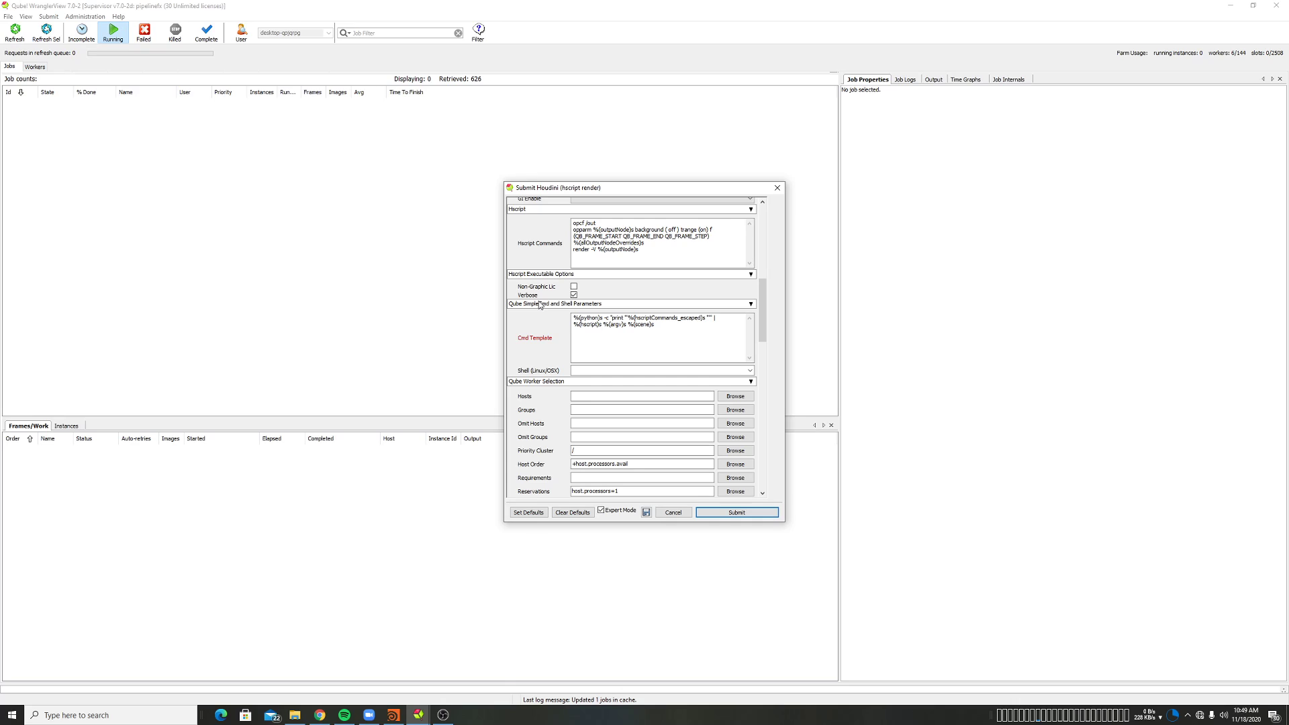
drag(762, 305, 759, 218)
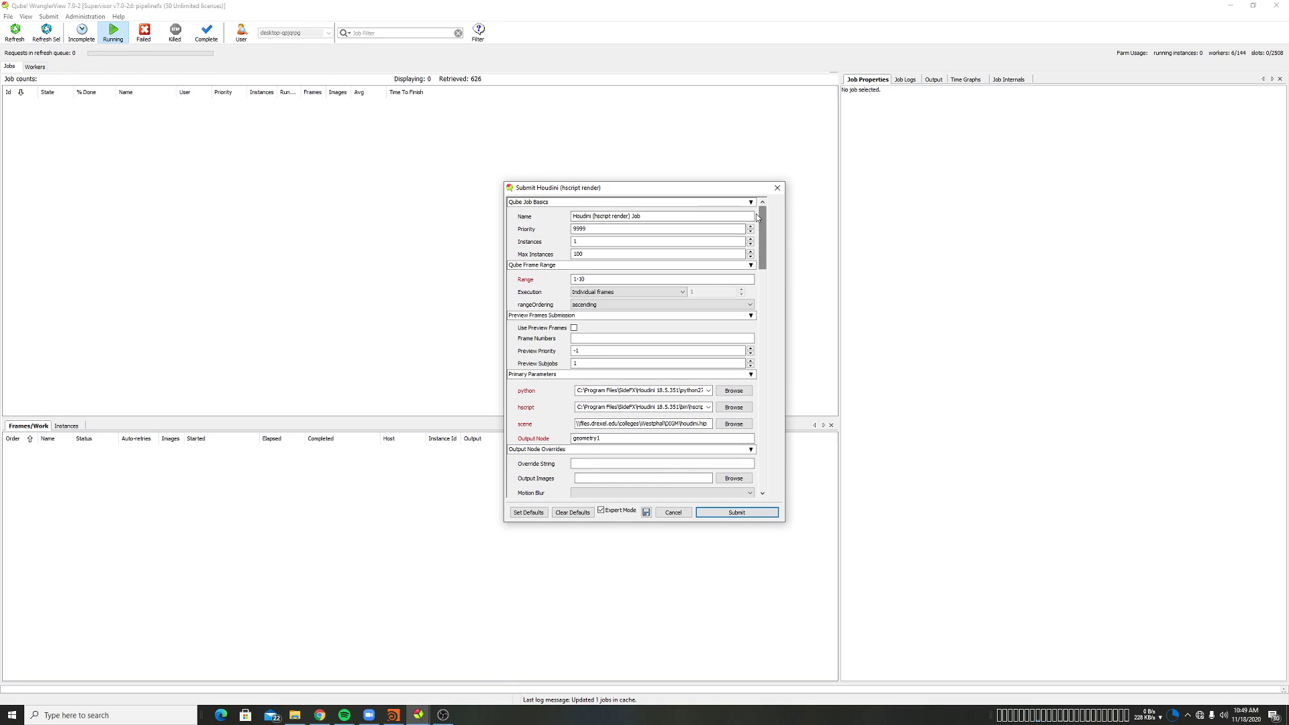
click(782, 188)
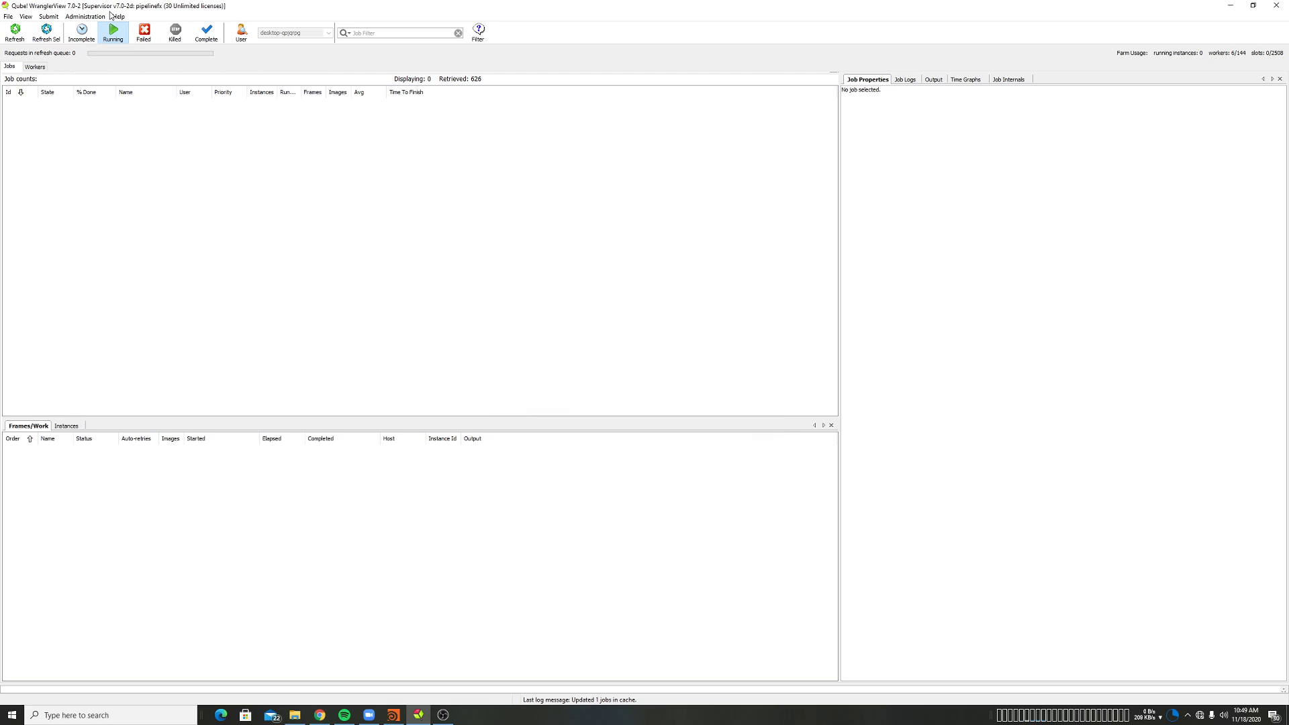
Load the saved job file HOUDINI_TEMPLATE.xja from the Desktop, review its primary parameters and close it without resubmitting.
click(52, 17)
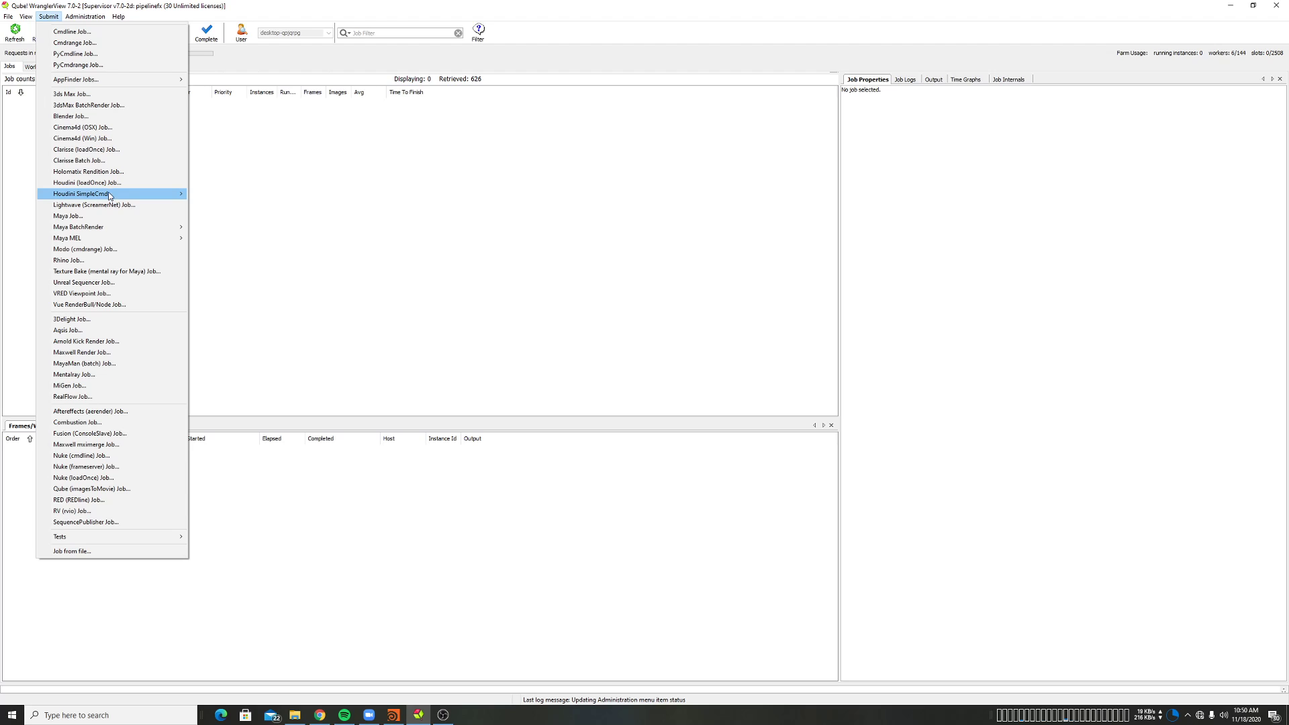
mouse_move(137, 195)
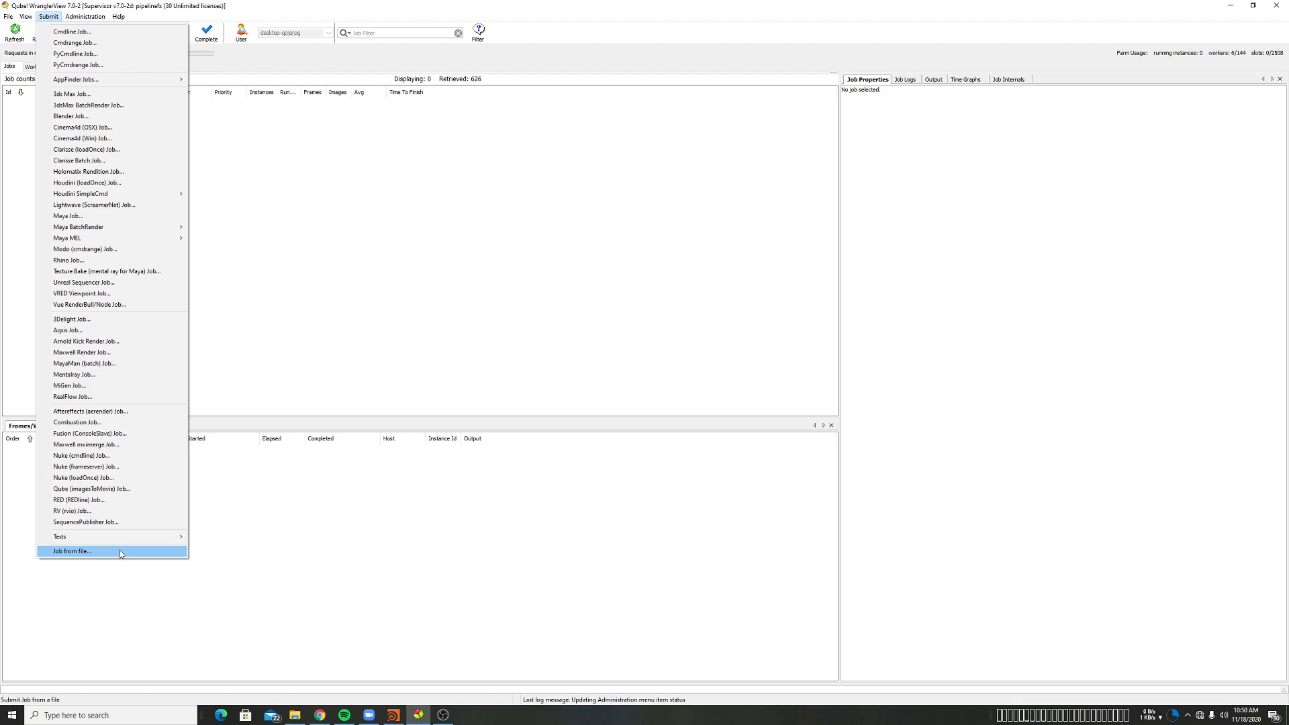
click(83, 551)
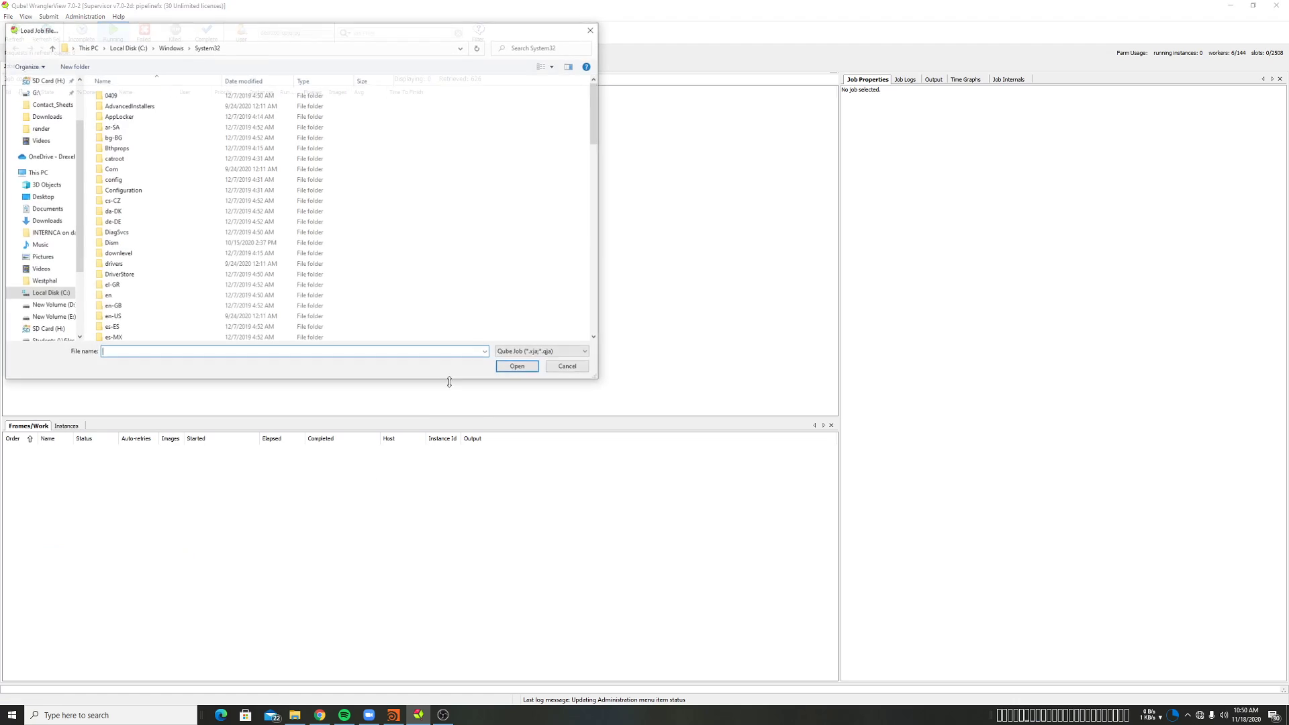
click(42, 196)
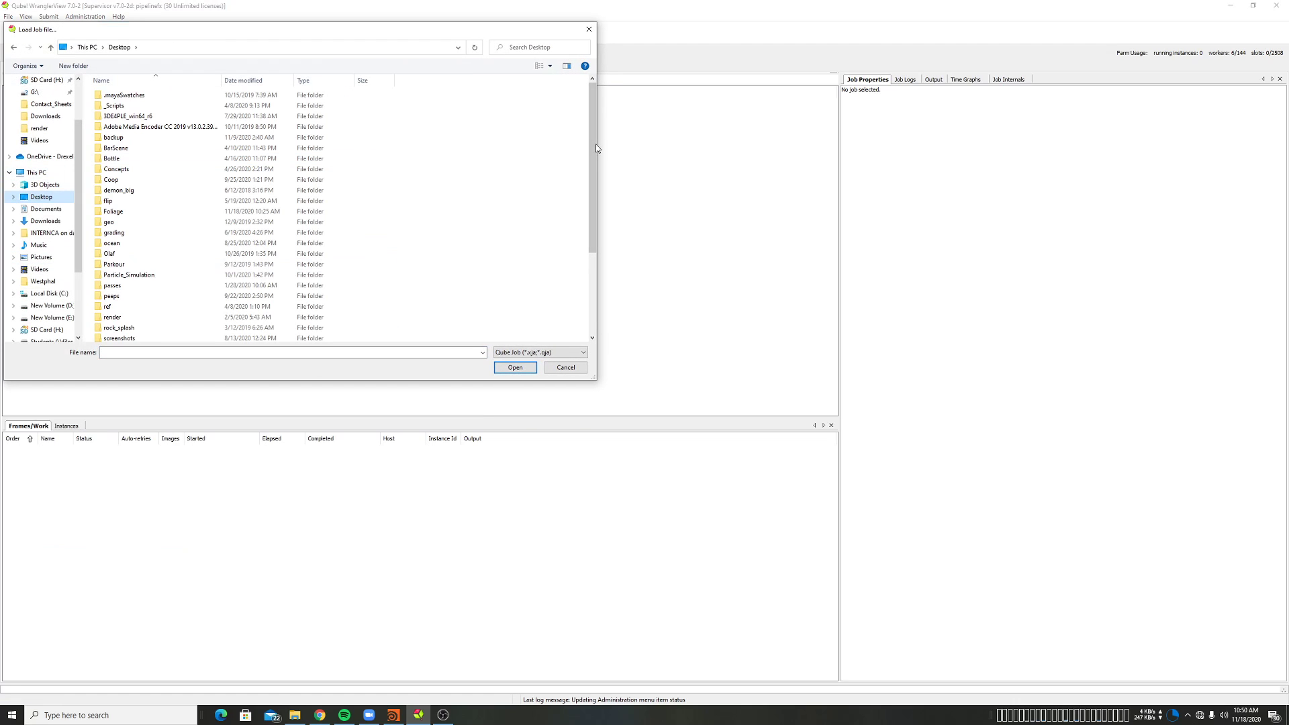
scroll(566, 271, down, 4)
click(144, 326)
click(524, 367)
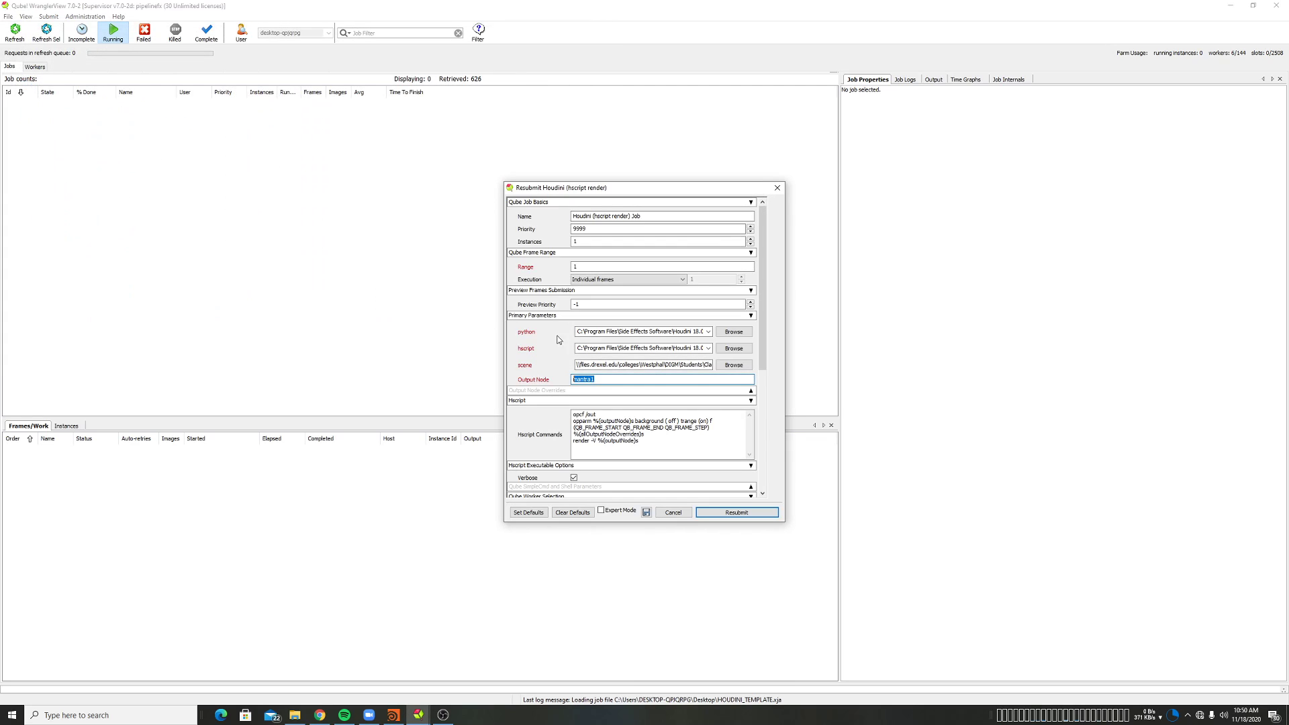
scroll(550, 371, down, 1)
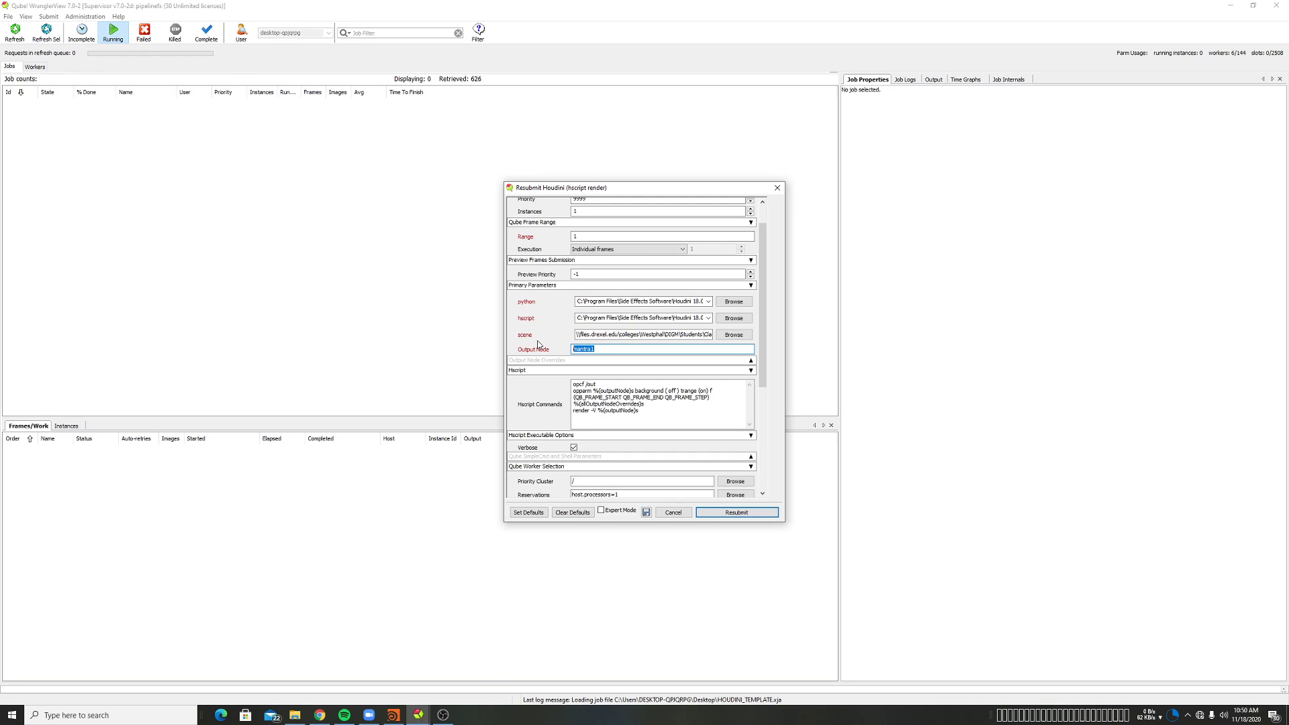
click(777, 187)
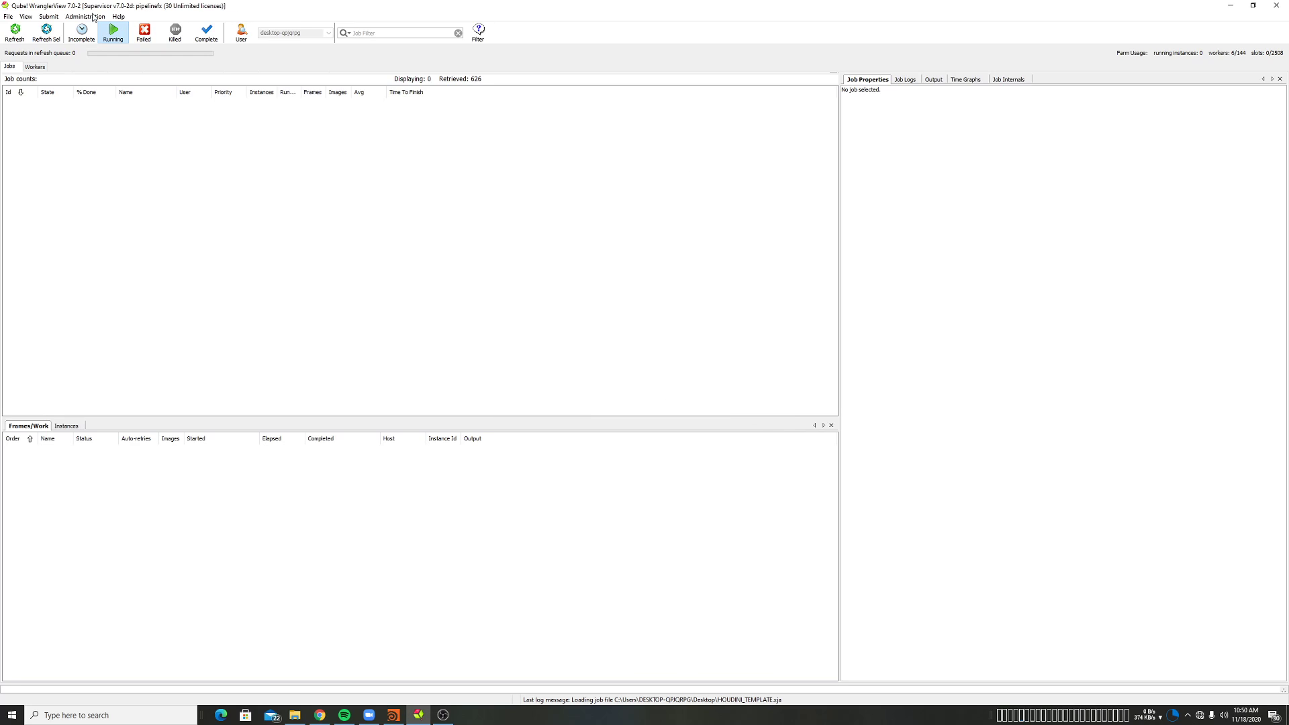
Look through the Houdini SimpleCmd job types available for submission.
click(53, 16)
mouse_move(133, 195)
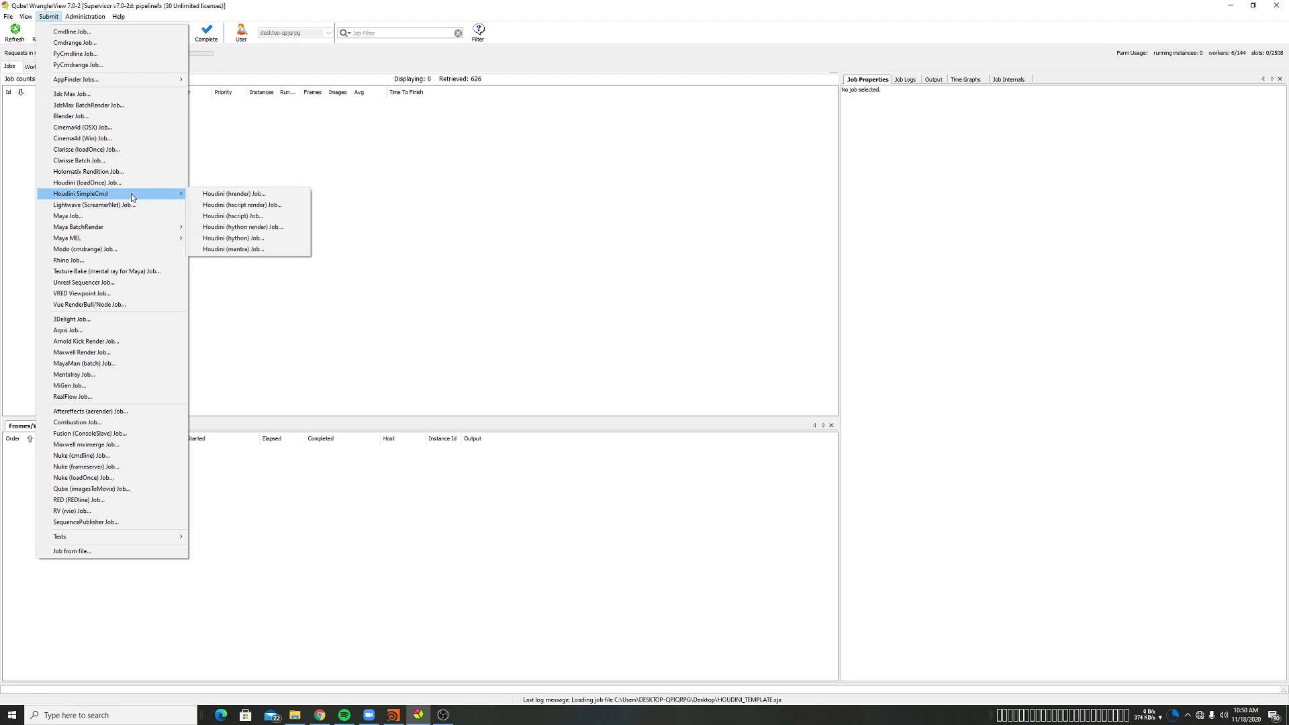
click(249, 253)
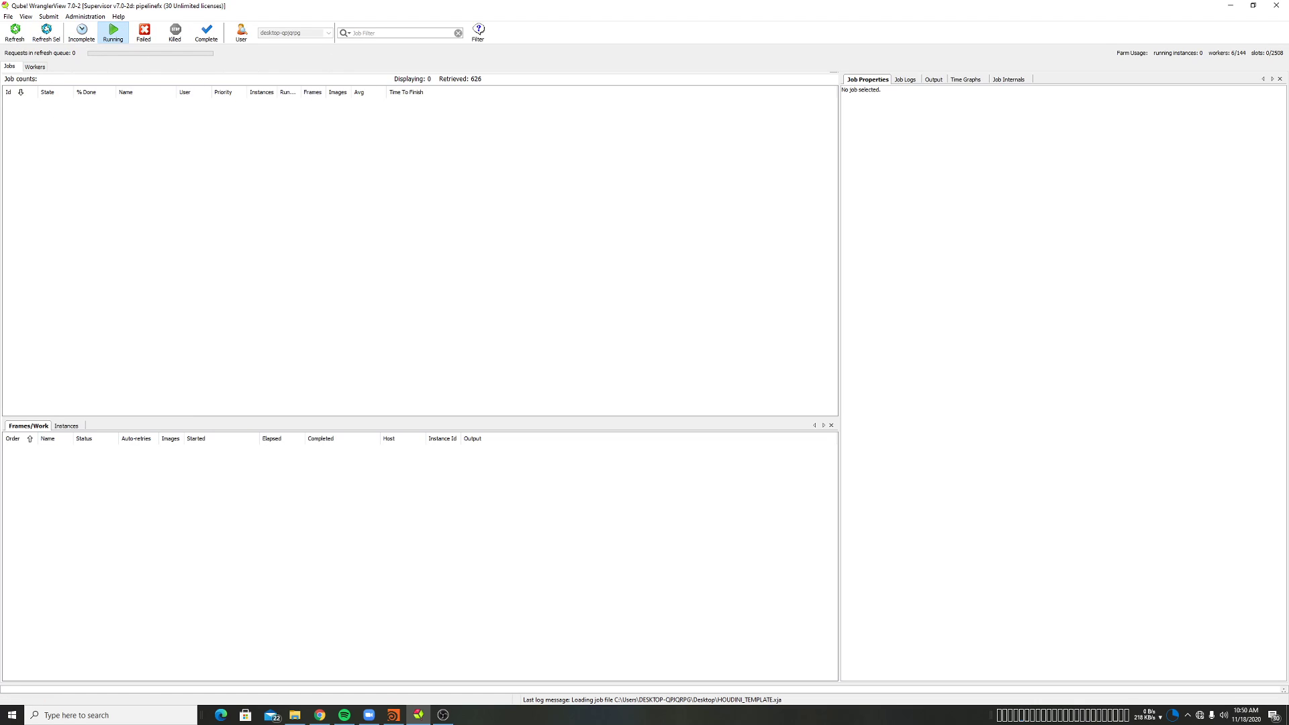